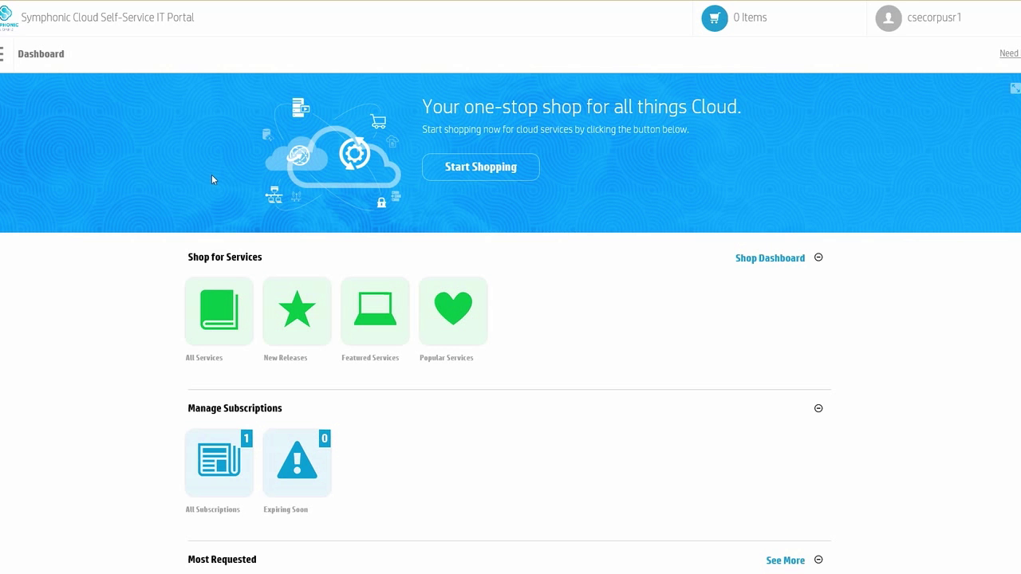
# View the CRM Test Environment's service details among the owned services and list the actions available for OpenStack Server_1.
pyautogui.click(2, 54)
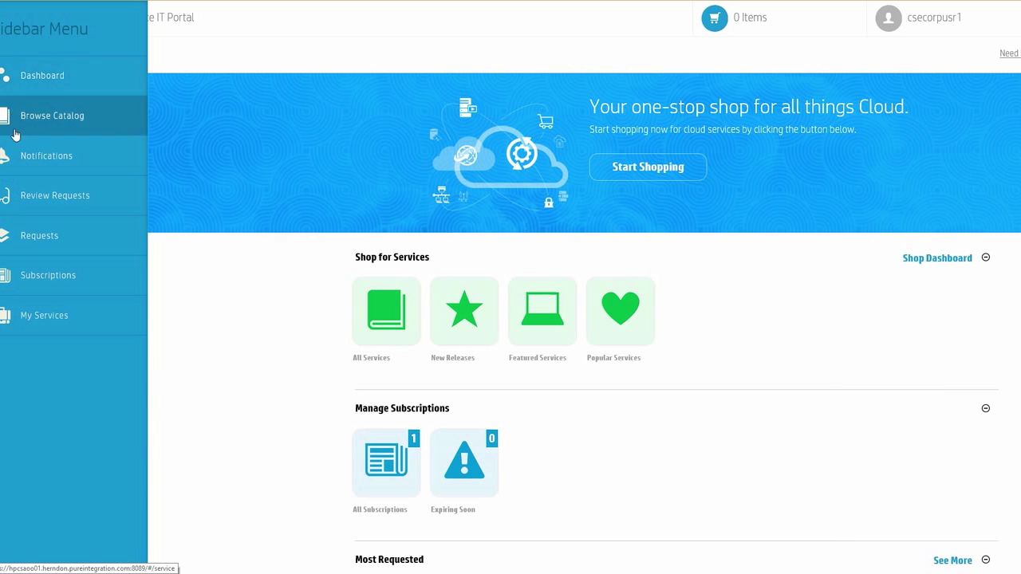
pyautogui.click(45, 312)
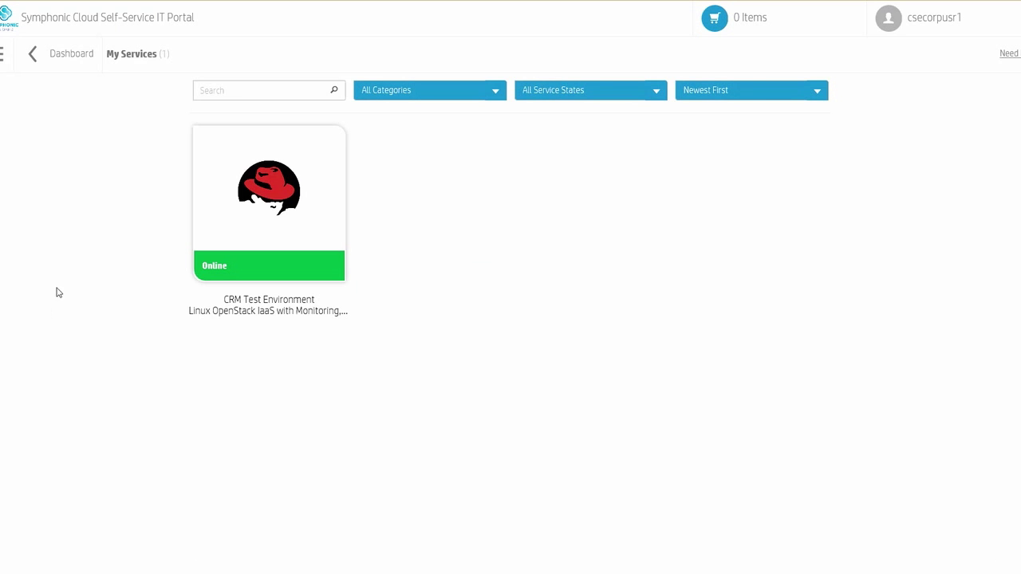
pyautogui.click(269, 240)
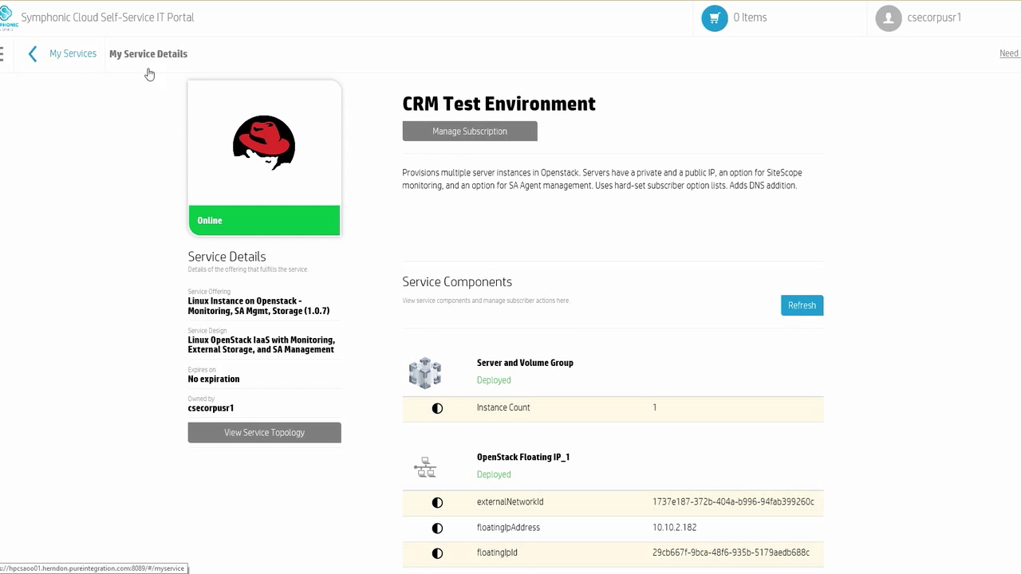
pyautogui.scroll(-7, 613, 319)
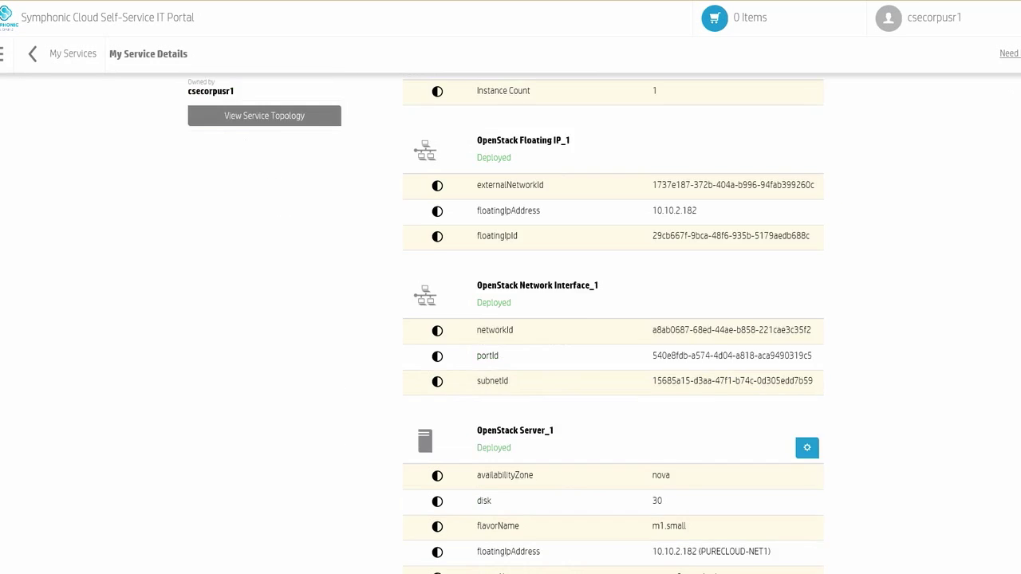
pyautogui.click(806, 229)
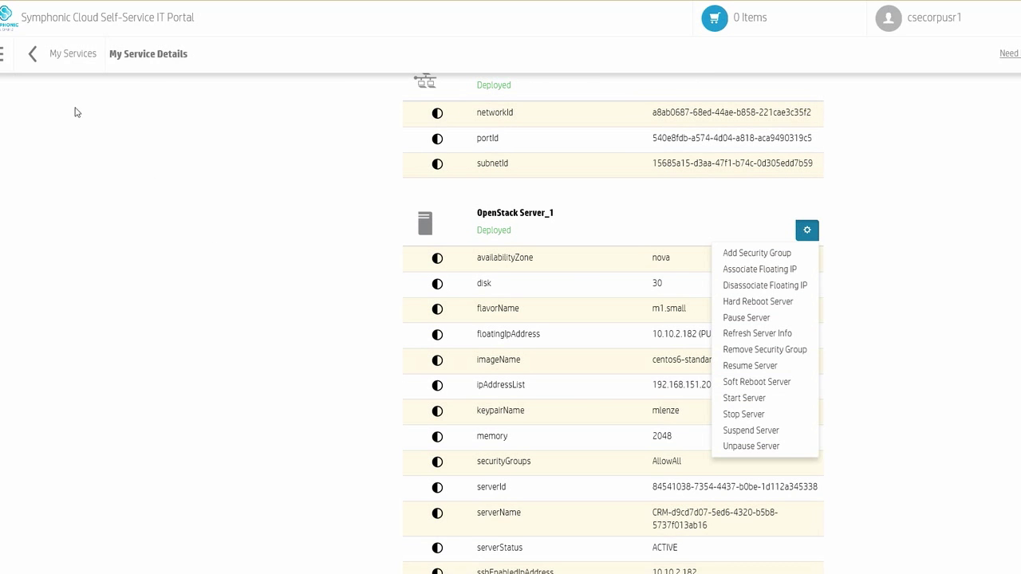
# Look over the existing subscriptions and the pending requests awaiting review.
pyautogui.click(2, 53)
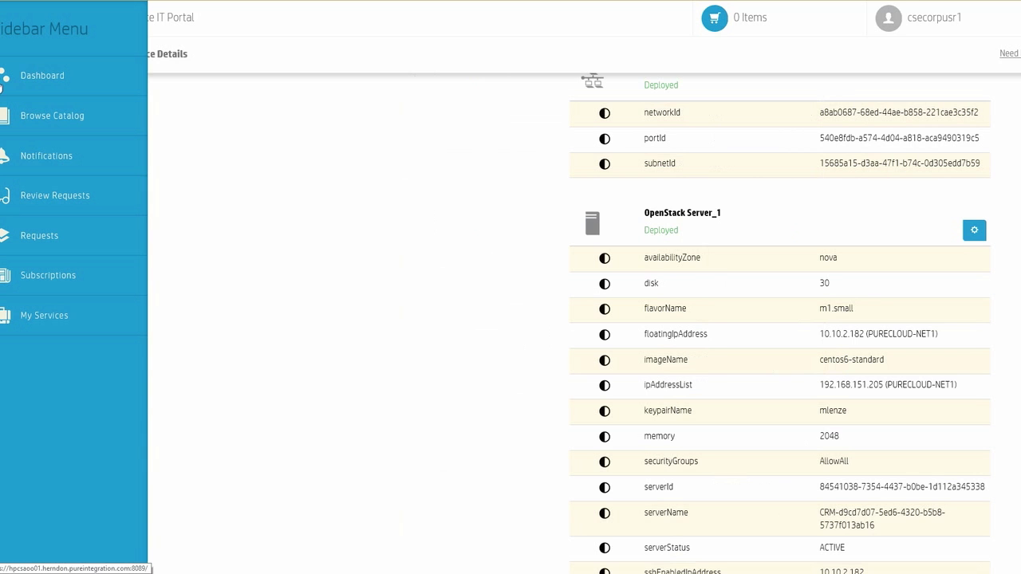
pyautogui.click(90, 273)
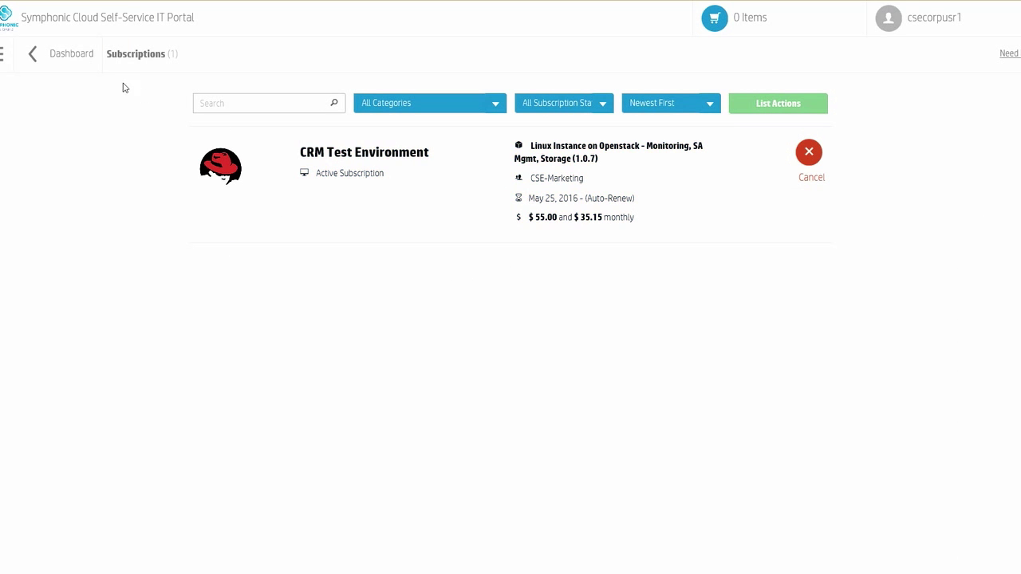
pyautogui.click(1, 54)
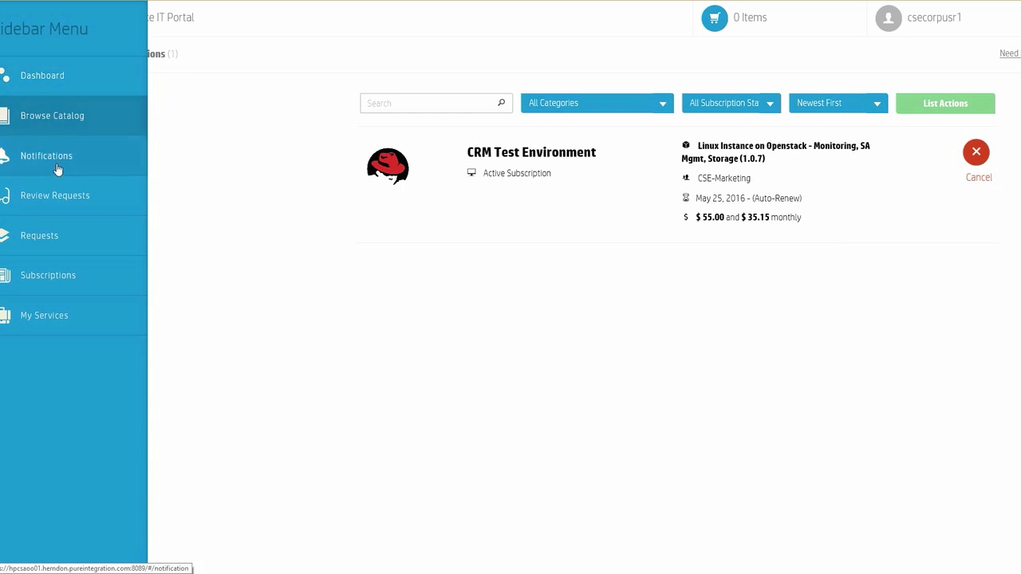
pyautogui.click(58, 195)
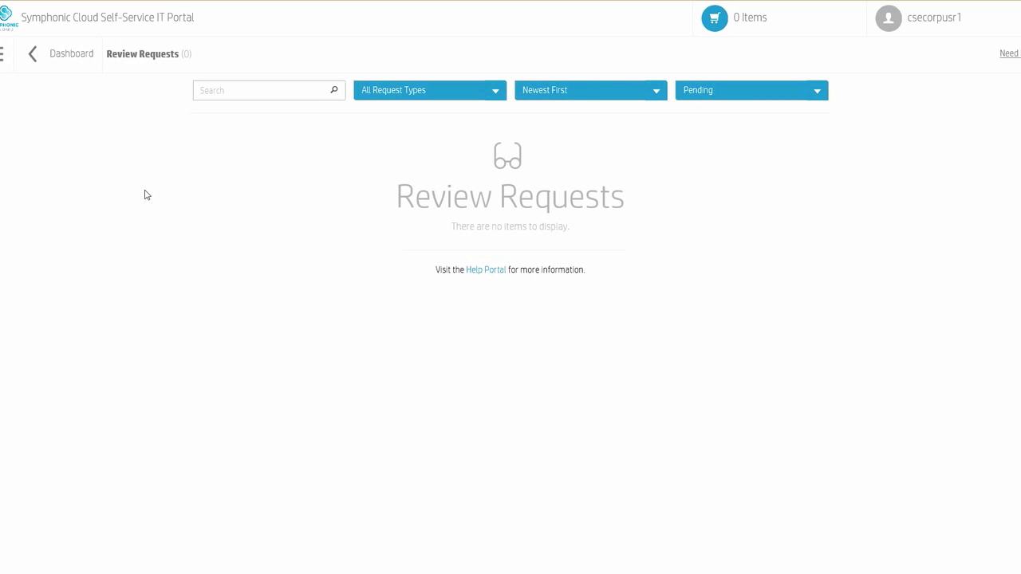
# Open the Sharepoint 2013 Multi-Node on Windows 2012 R2 catalog offering and set its OpenStack environment to OpenStack-Prod.
pyautogui.click(2, 54)
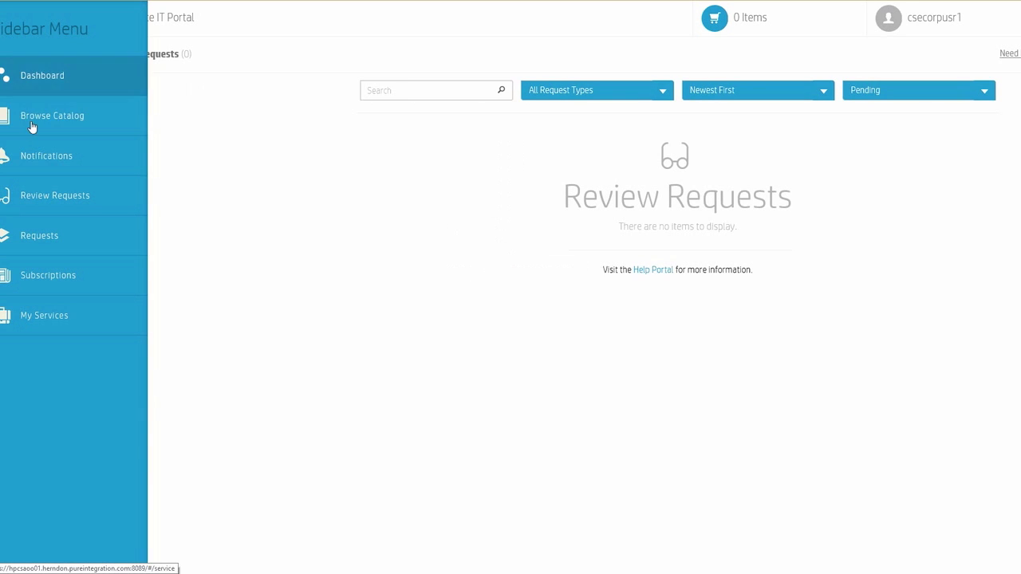
pyautogui.click(36, 120)
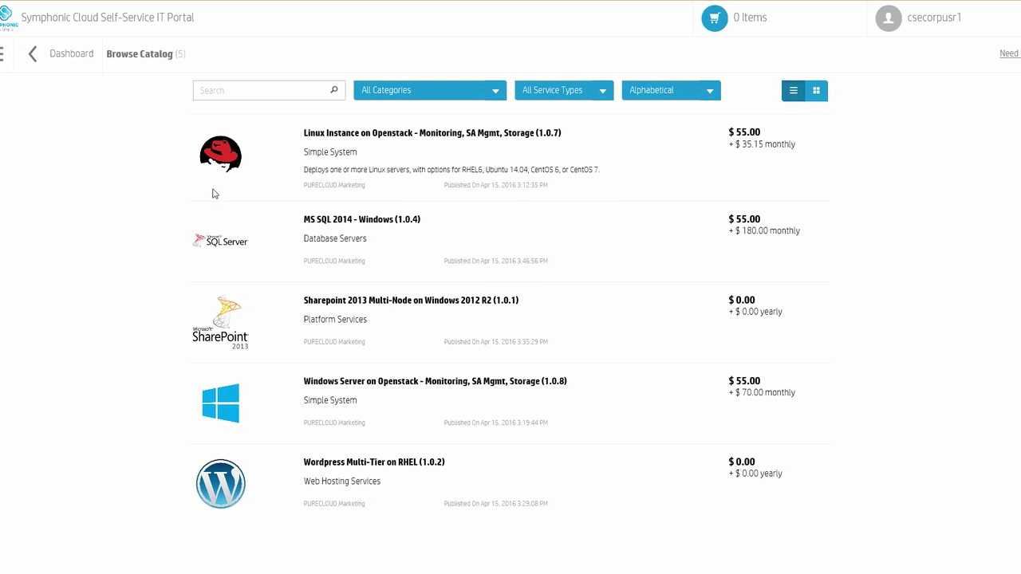
pyautogui.click(368, 310)
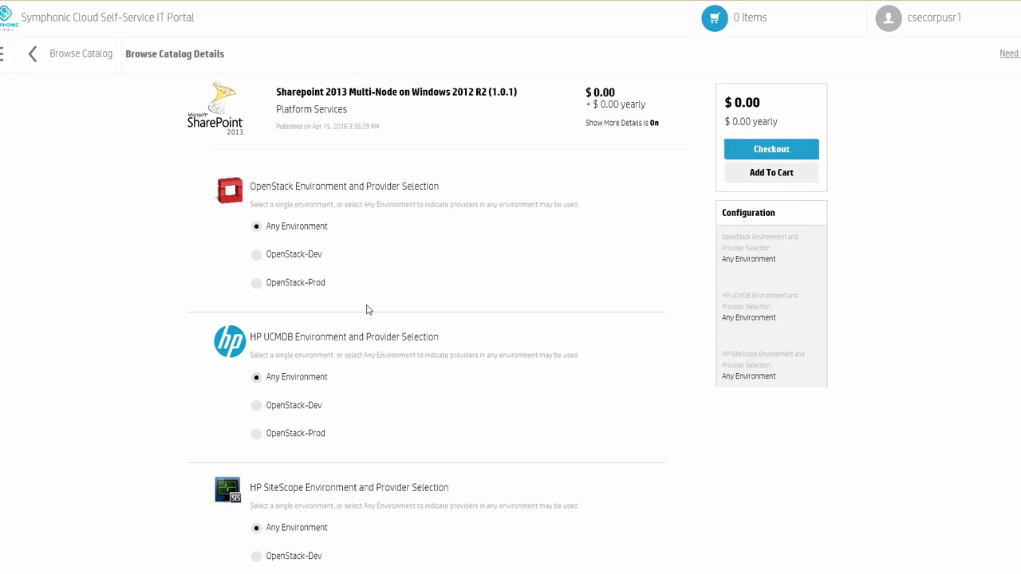
pyautogui.click(317, 285)
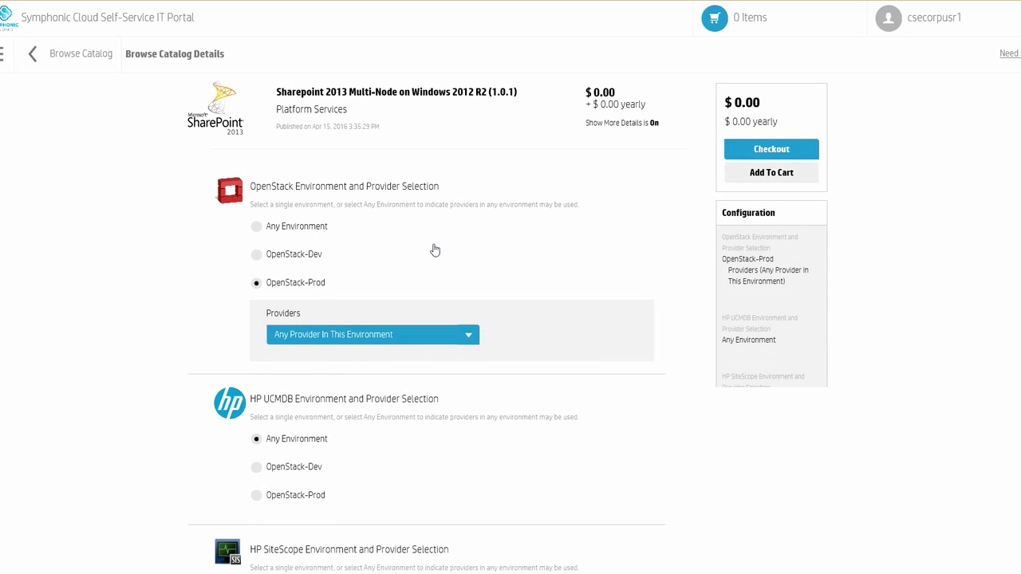
# Review the remaining SharePoint server options, proceed to checkout and name the subscription "Marketing Sharepoint Site".
pyautogui.scroll(-8, 427, 319)
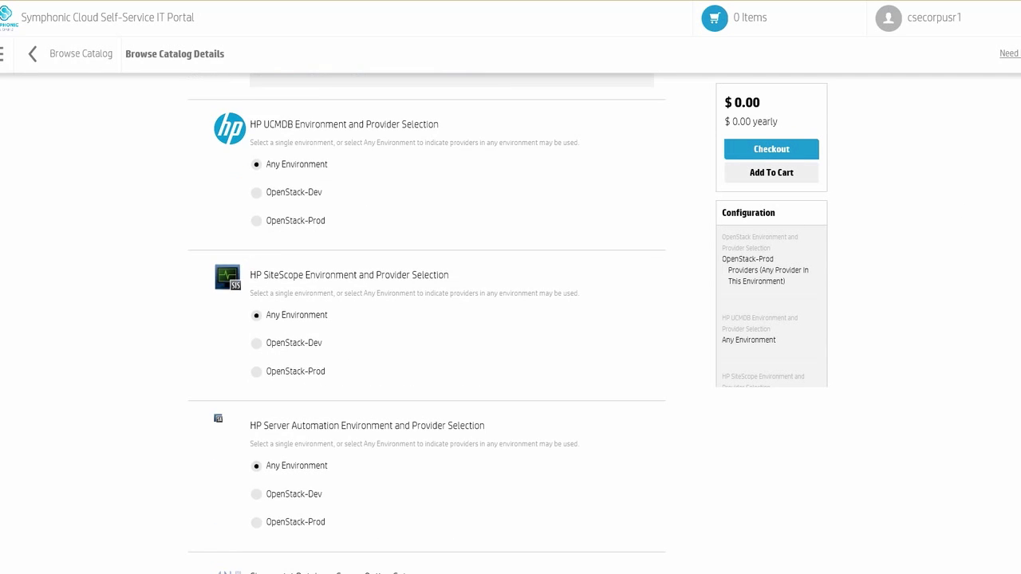
pyautogui.scroll(-2, 427, 327)
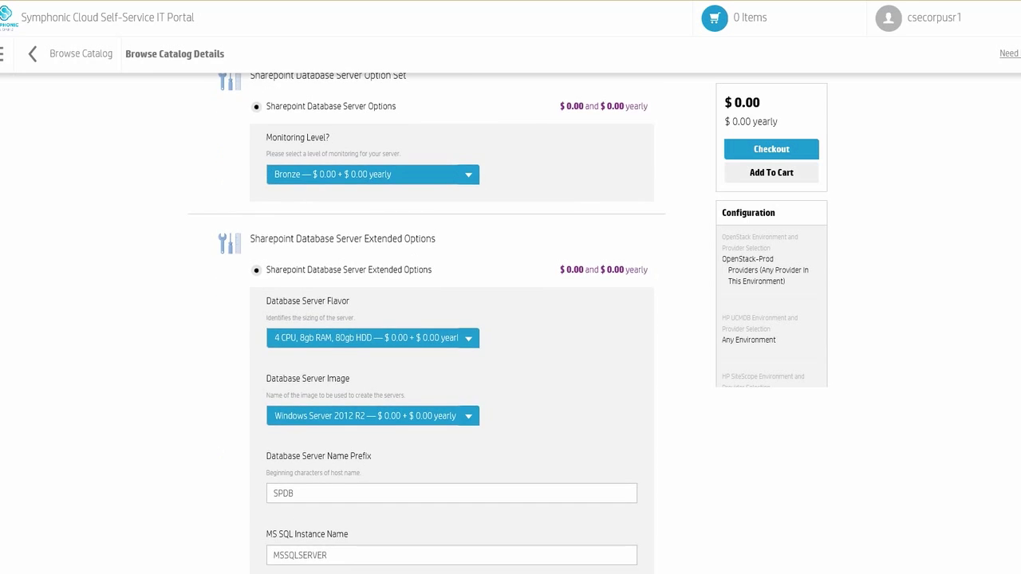
pyautogui.scroll(-3, 427, 319)
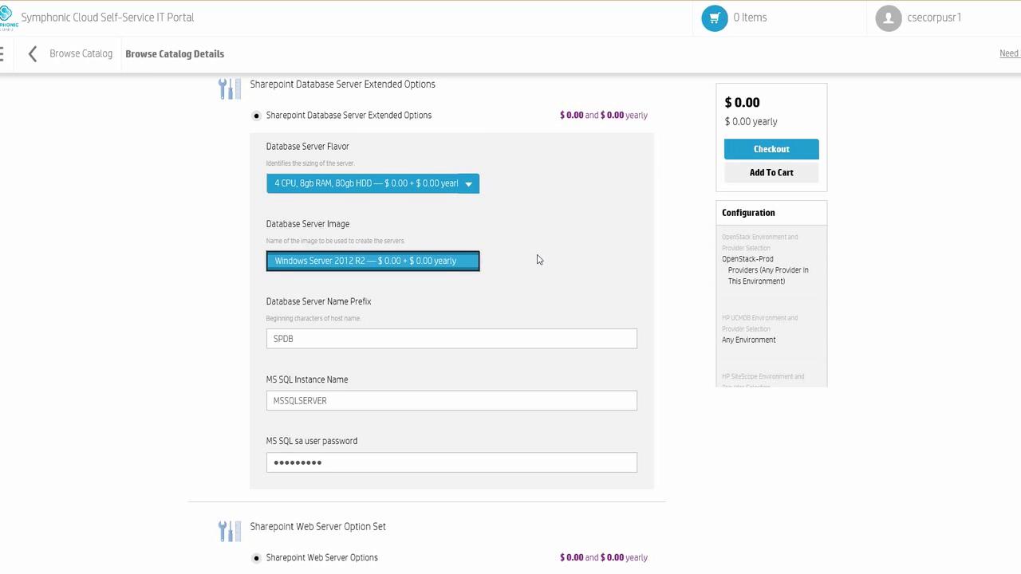
pyautogui.click(786, 154)
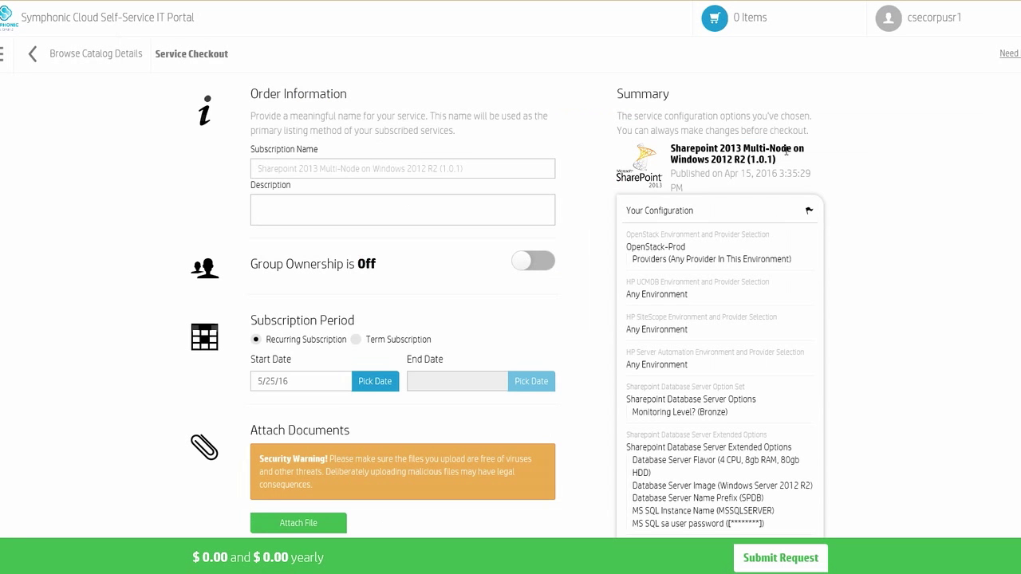
pyautogui.click(447, 169)
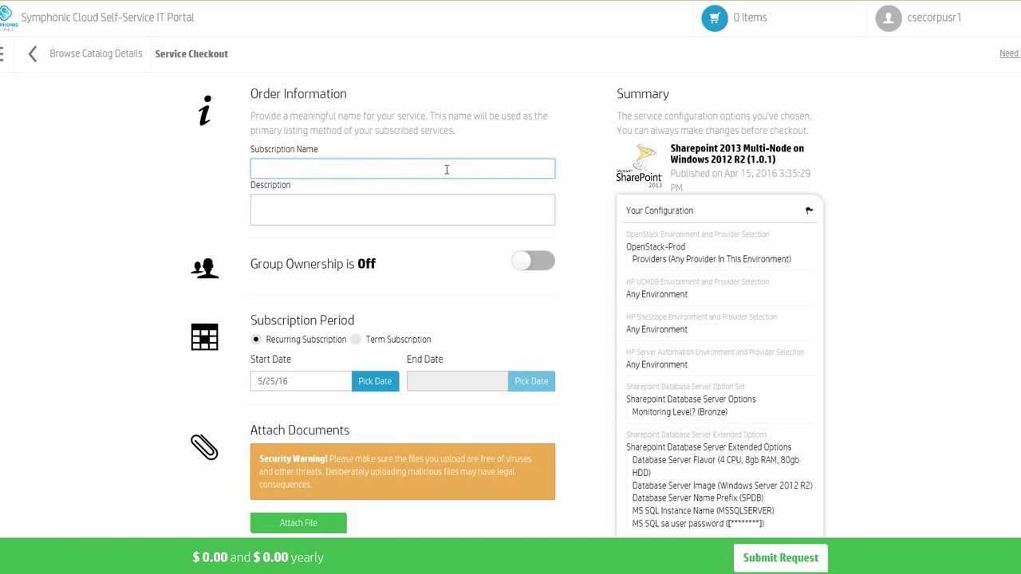
pyautogui.write('Marketing Sharepoint')
# Enable group ownership for the subscription and assign it to the CSE-Marketing group.
pyautogui.click(535, 264)
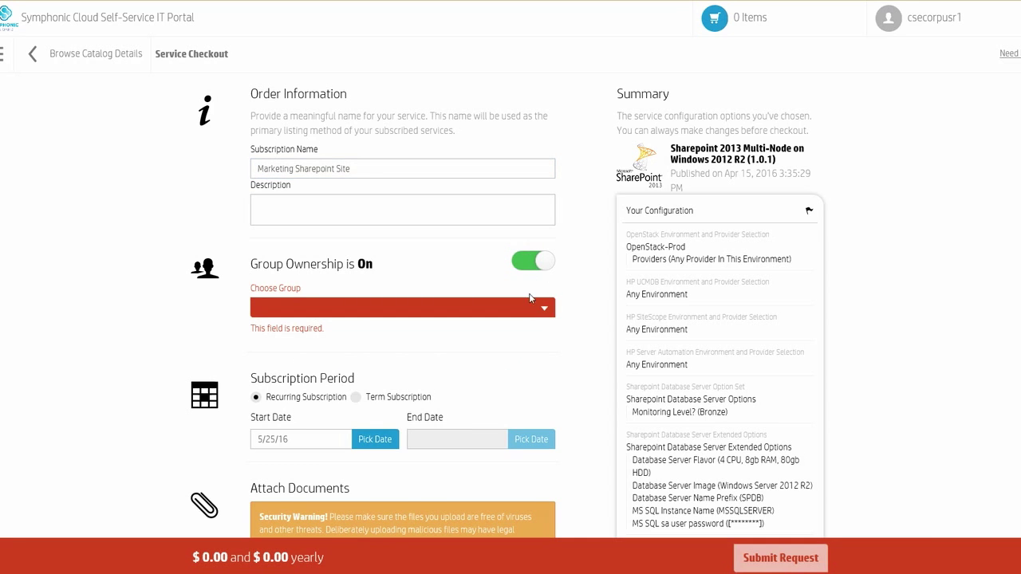
pyautogui.click(531, 306)
pyautogui.click(531, 320)
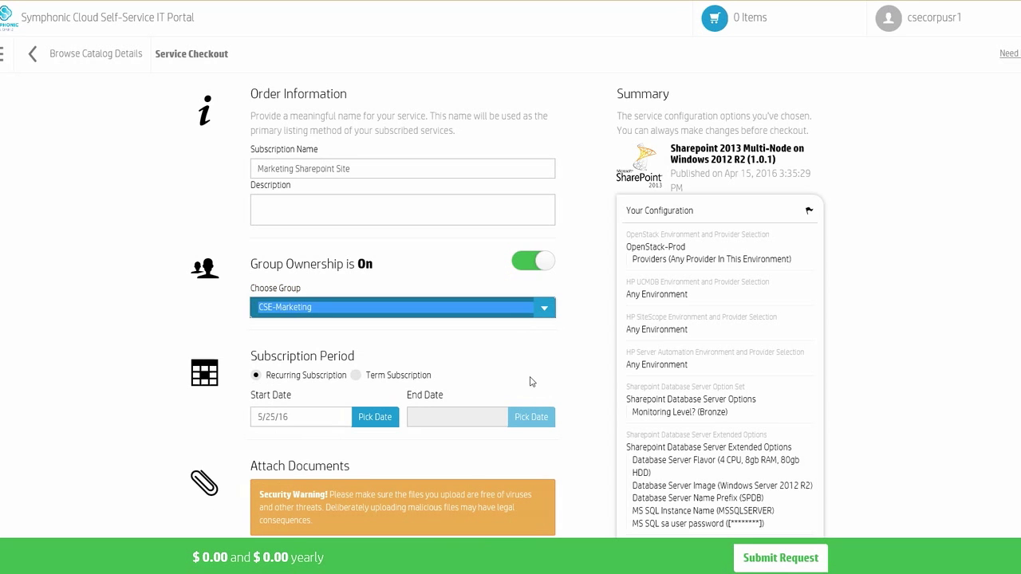
# Make the order a term subscription with an end date of 3/1/17.
pyautogui.click(414, 378)
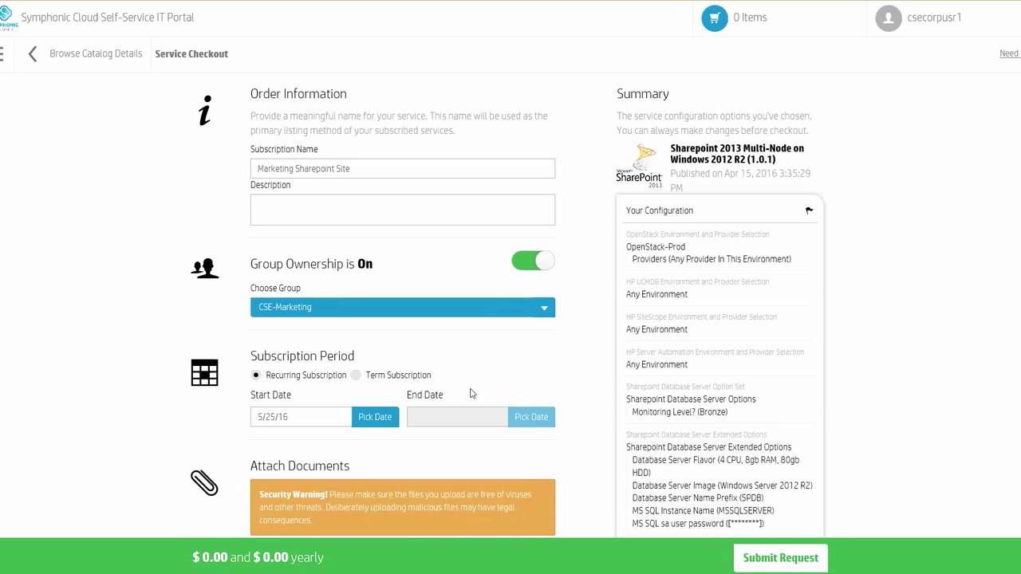
pyautogui.click(528, 418)
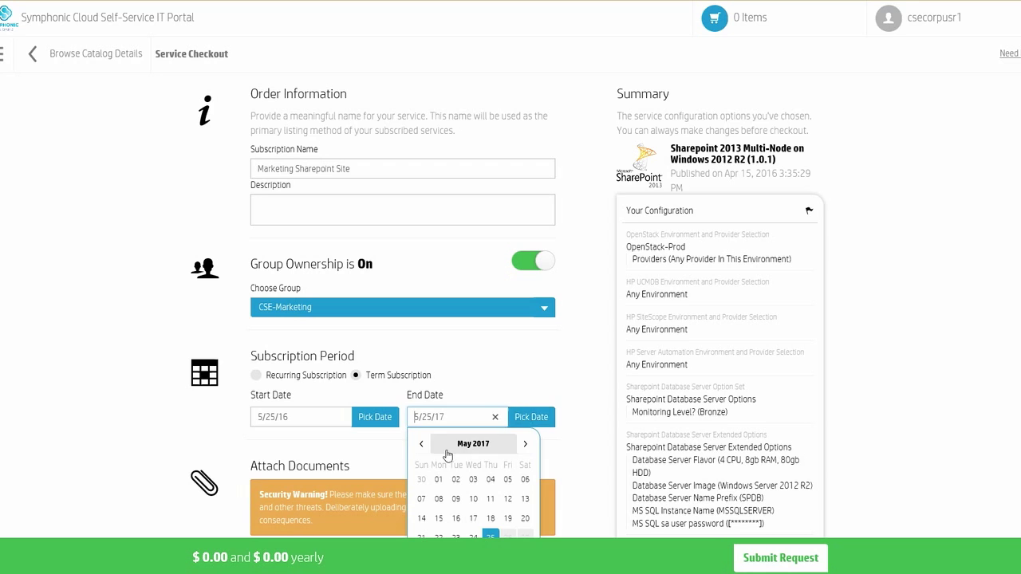
pyautogui.click(422, 444)
pyautogui.click(422, 444)
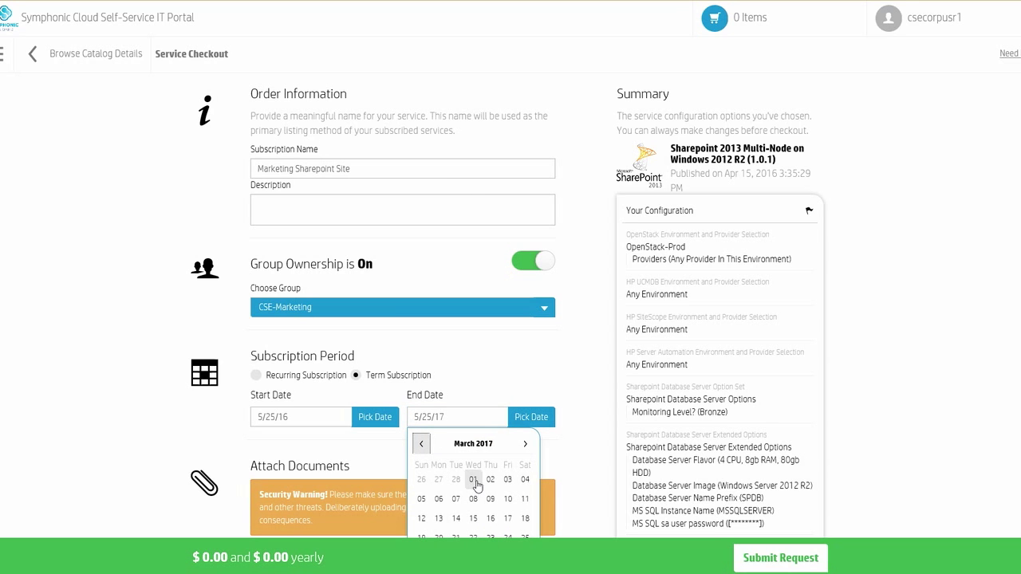
pyautogui.click(474, 481)
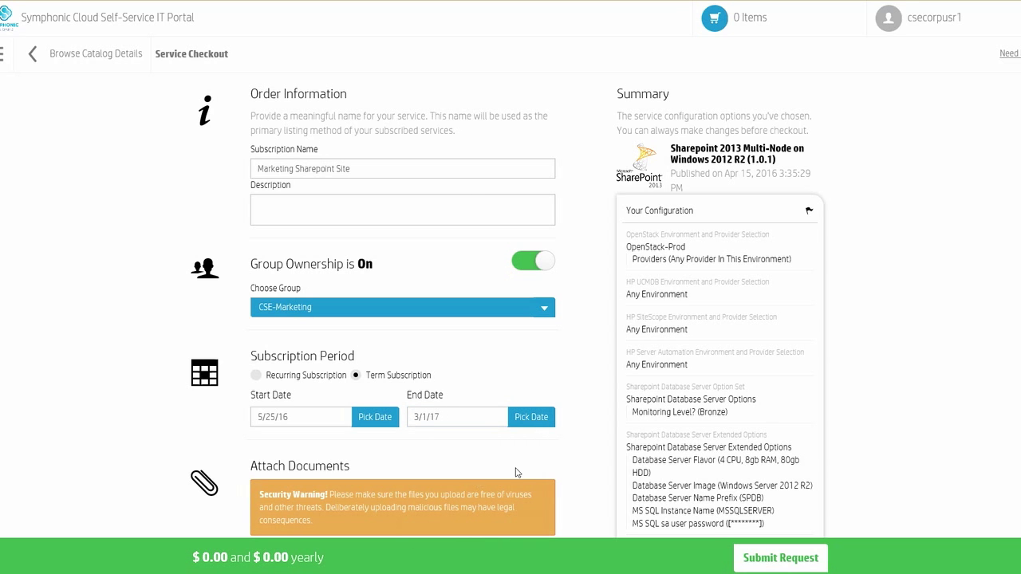
# Submit the SharePoint service request and view the details of the placed request.
pyautogui.click(756, 558)
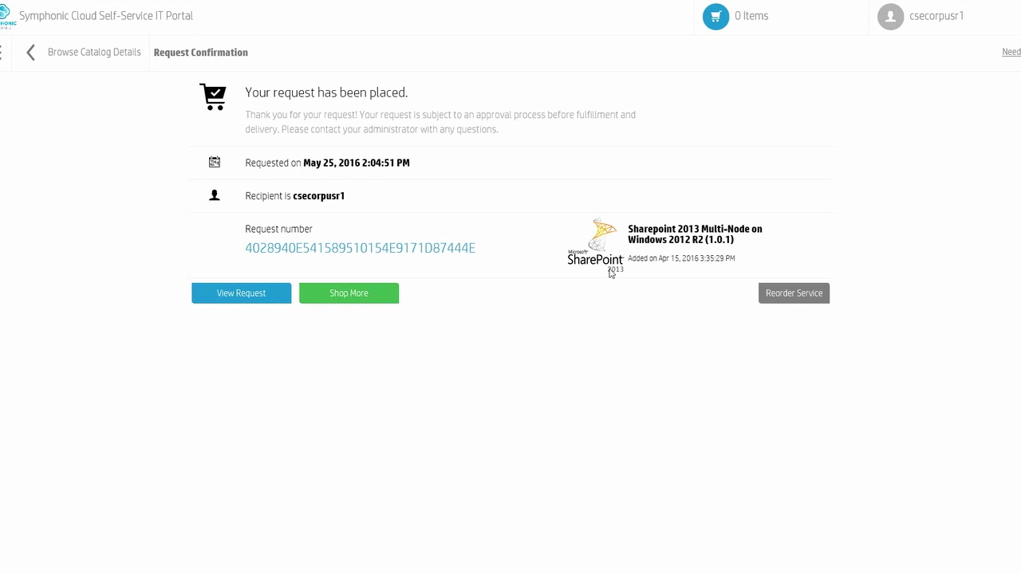
pyautogui.click(258, 292)
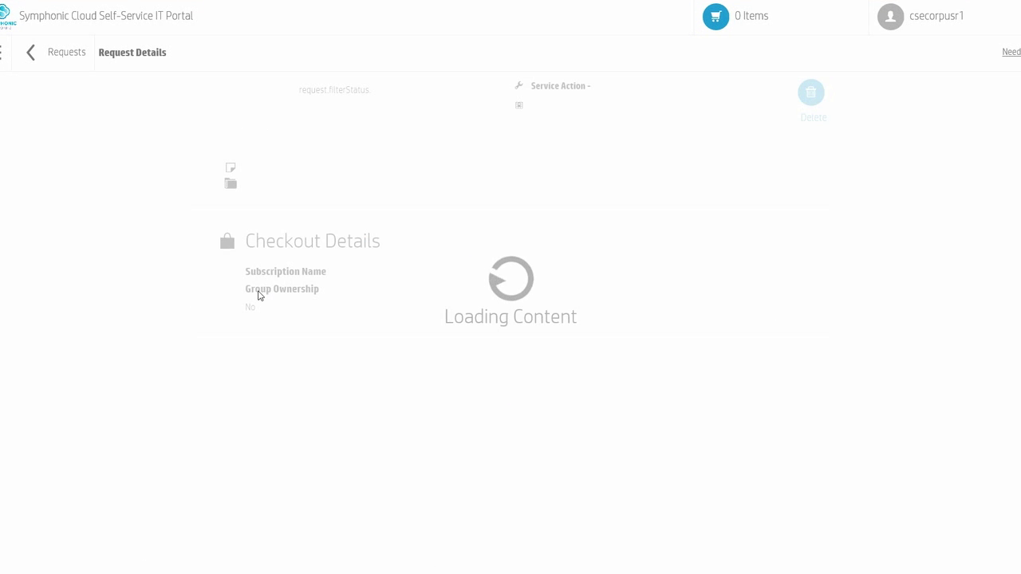
pyautogui.moveTo(297, 109); pyautogui.dragTo(326, 112)
pyautogui.click(367, 119)
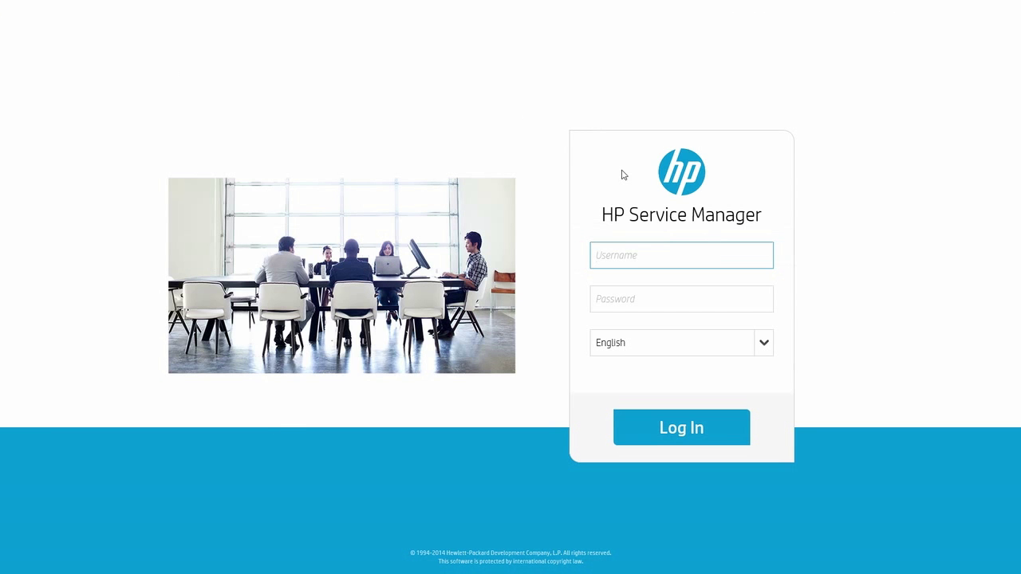
# Switch to HP Service Manager and log in with the change approver's username and password.
pyautogui.write('change.approver')
pyautogui.press('Tab')
pyautogui.write('*********')
pyautogui.press('Tab')
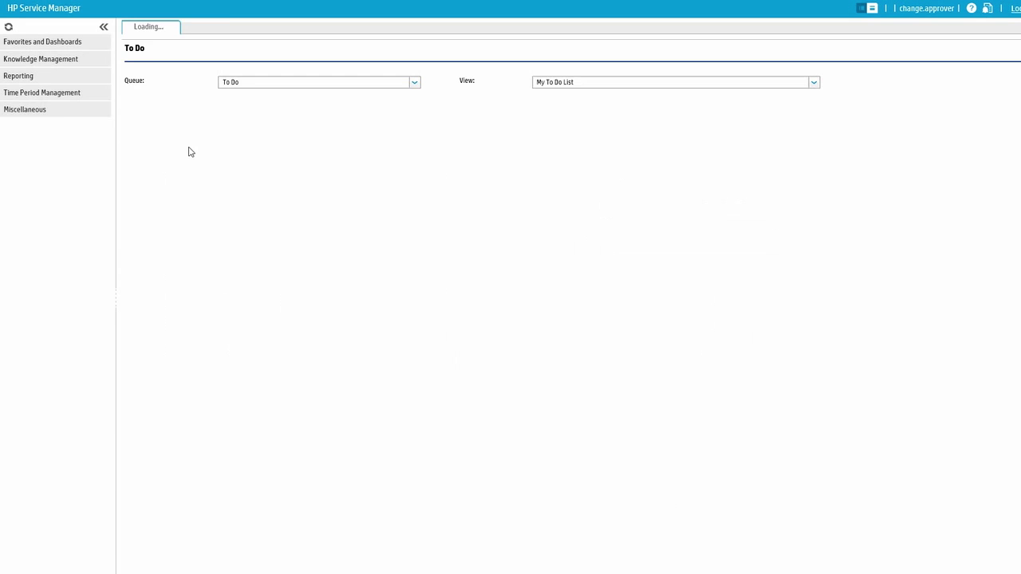
# Open the Marketing Sharepoint Site subscription change from the approval inbox.
pyautogui.click(70, 111)
pyautogui.click(37, 141)
pyautogui.click(818, 130)
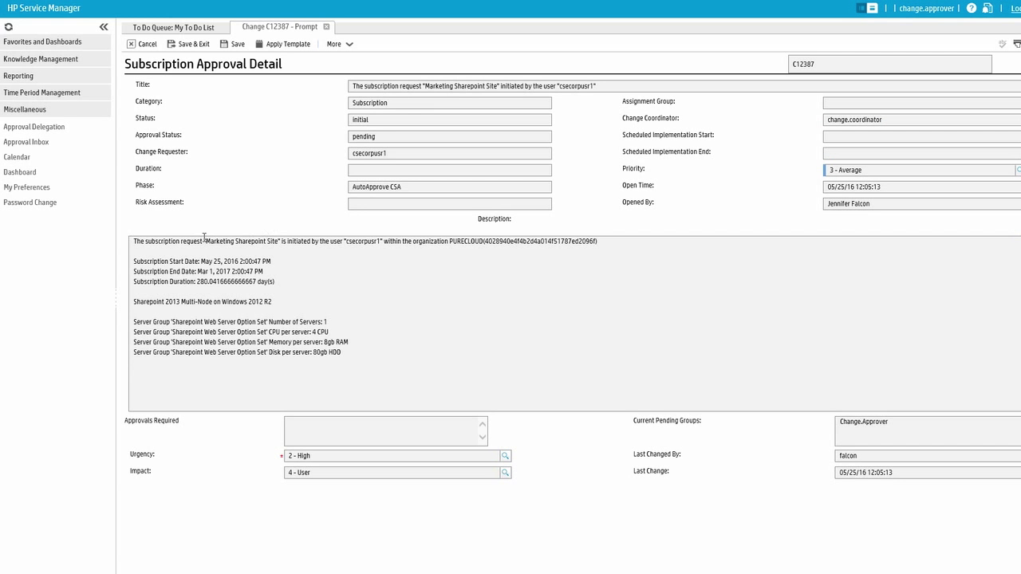
# Examine the subscription name, dates and server specifications in the change's description, and bring up the further actions for the change.
pyautogui.moveTo(205, 241); pyautogui.dragTo(278, 242)
pyautogui.click(308, 275)
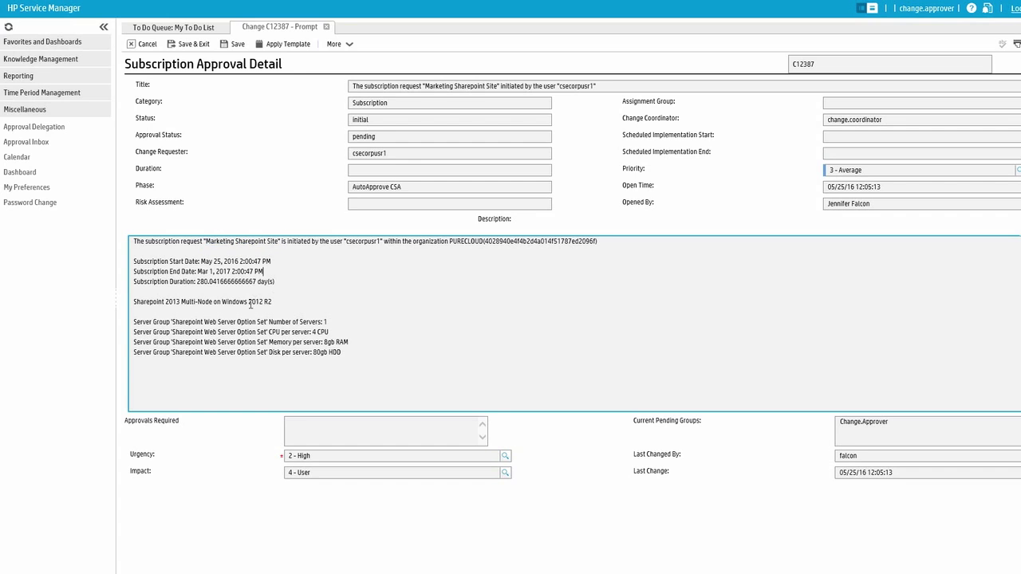
pyautogui.moveTo(250, 317); pyautogui.dragTo(365, 365)
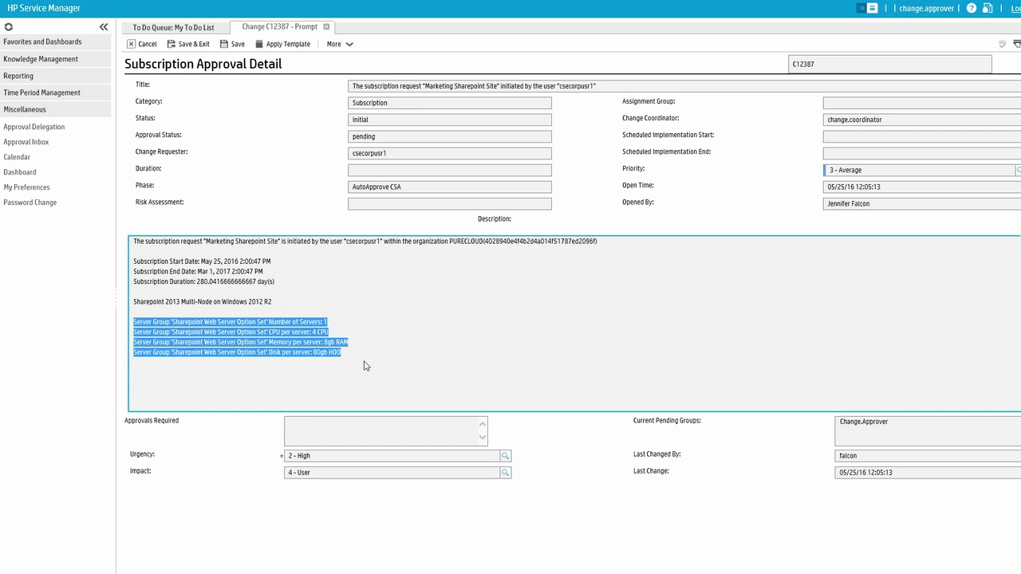
pyautogui.click(366, 366)
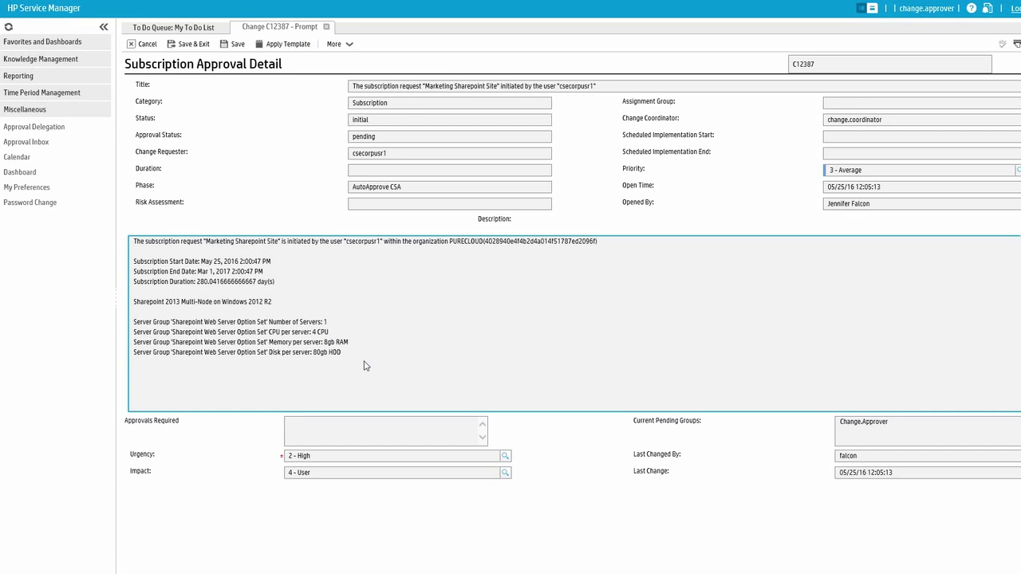
pyautogui.click(334, 44)
pyautogui.moveTo(375, 178)
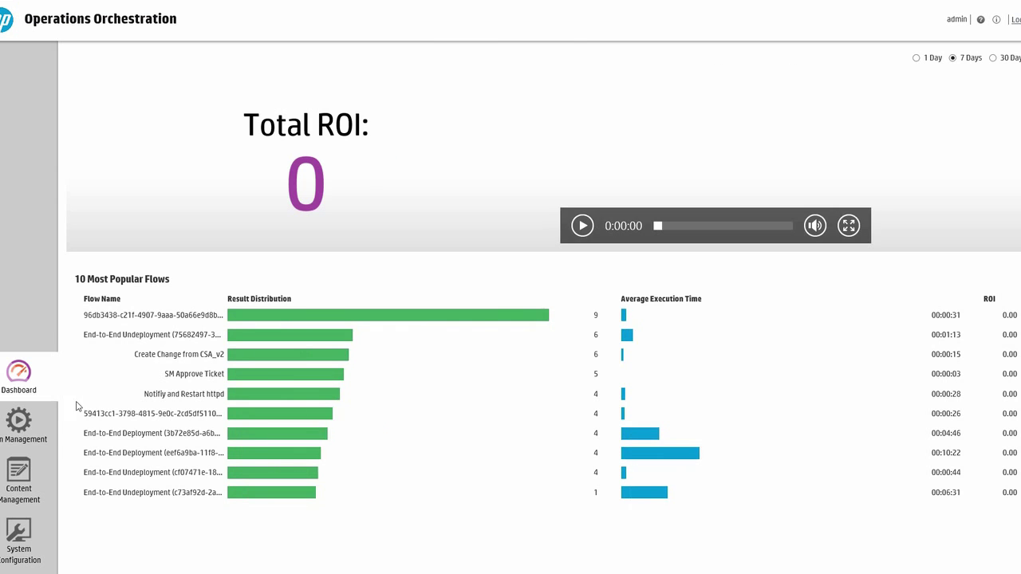
# Switch to Operations Orchestration and check the status of the Deploy Marketing Sharepoint Site run.
pyautogui.click(18, 420)
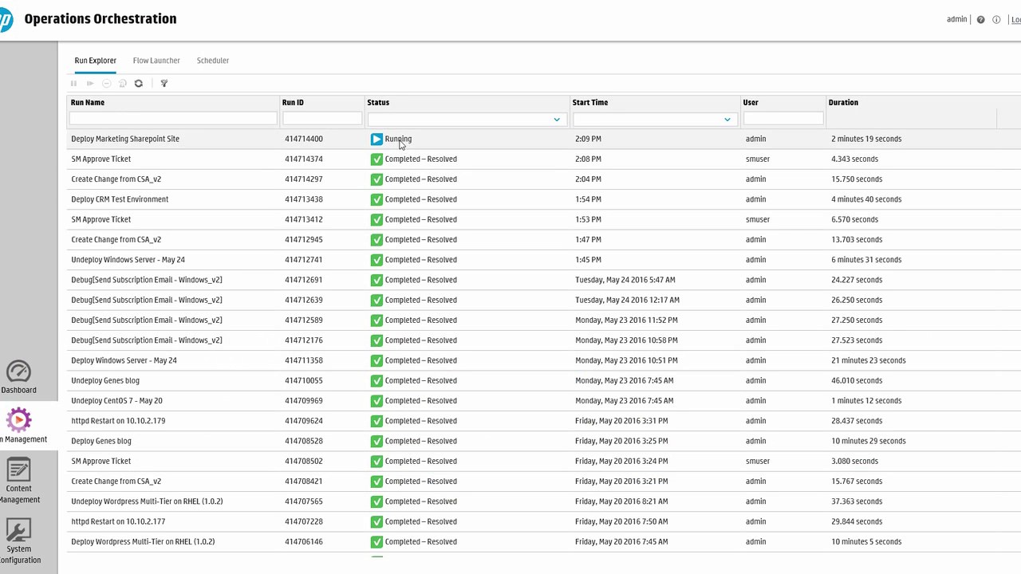
pyautogui.click(446, 140)
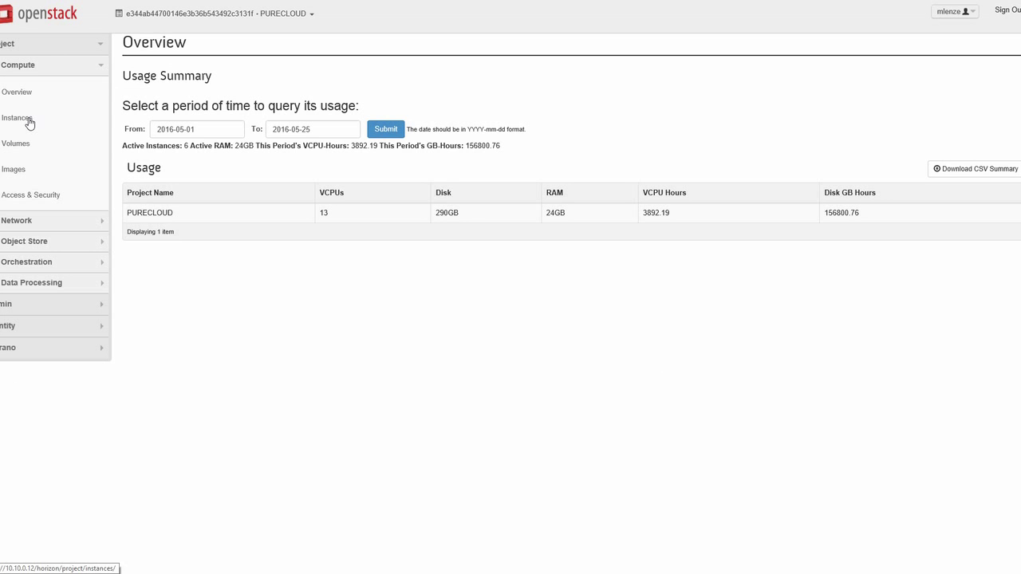
# Switch to OpenStack and list the PURECLOUD project's compute instances.
pyautogui.click(29, 121)
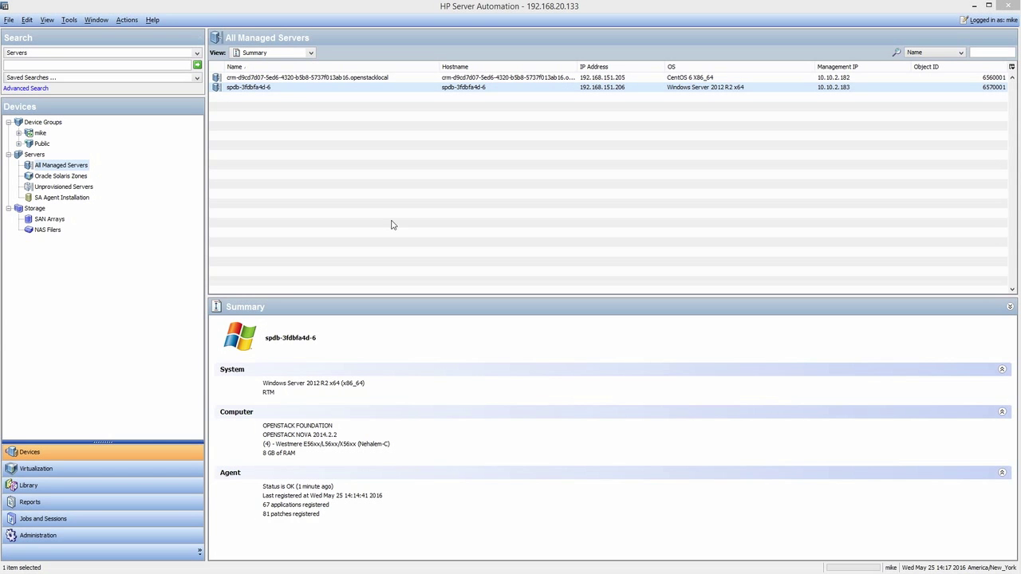
# Switch to HP Server Automation, open the managed server spdb-3fdbfa4d-6, and examine its system summary and inventory.
pyautogui.doubleClick(277, 90)
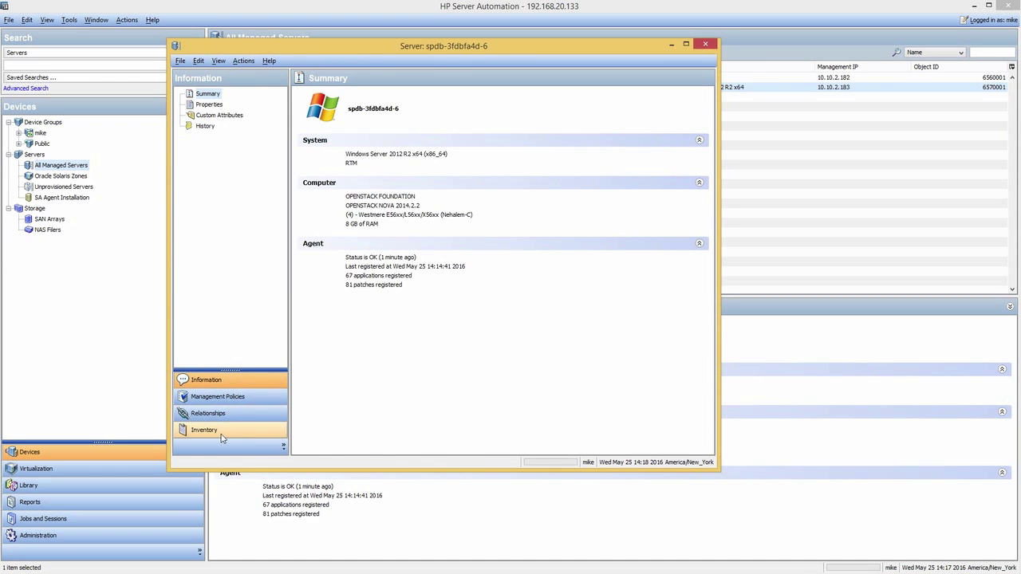
pyautogui.moveTo(347, 154); pyautogui.dragTo(406, 155)
pyautogui.moveTo(348, 109); pyautogui.dragTo(365, 112)
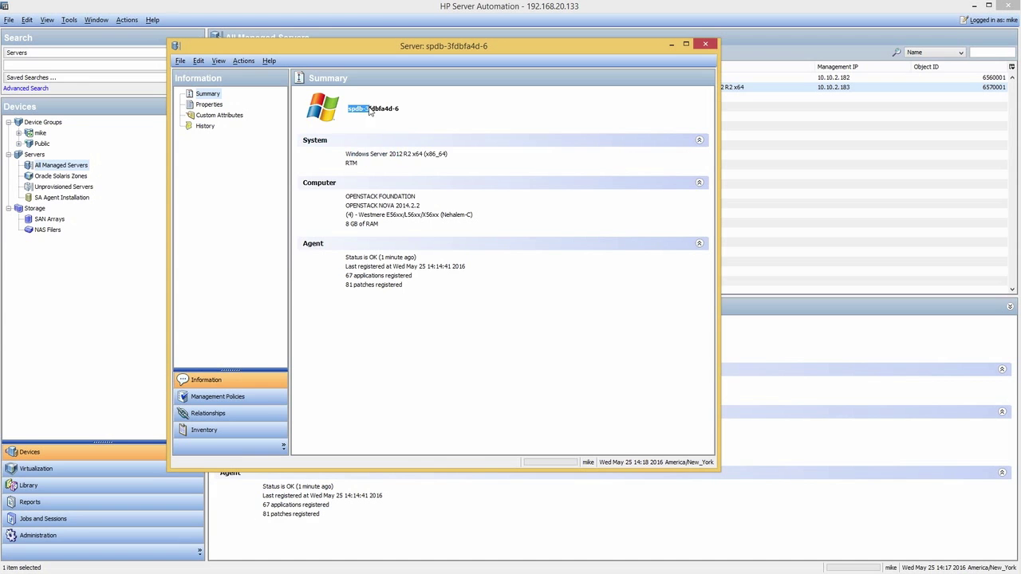
pyautogui.click(226, 431)
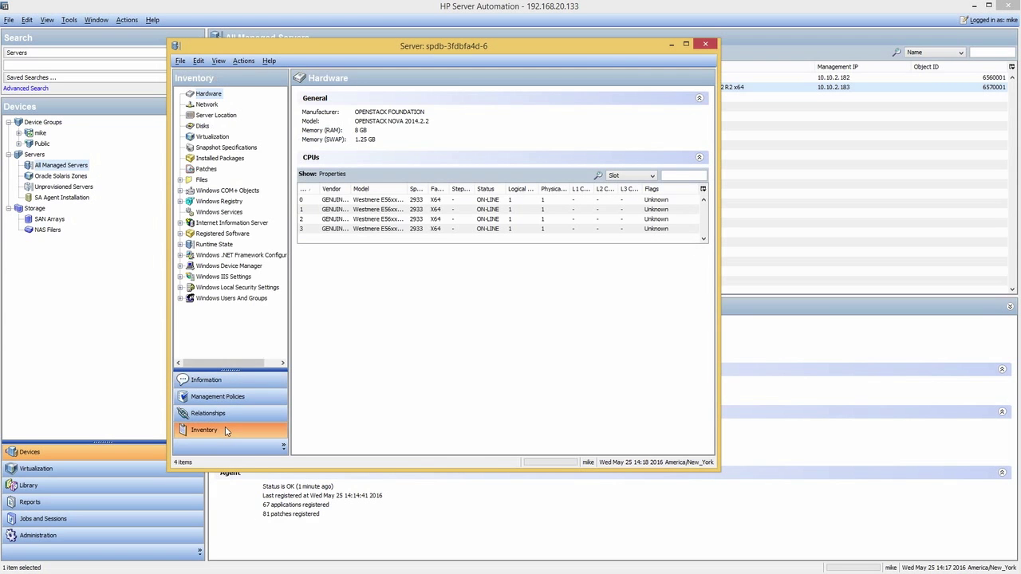
pyautogui.click(202, 181)
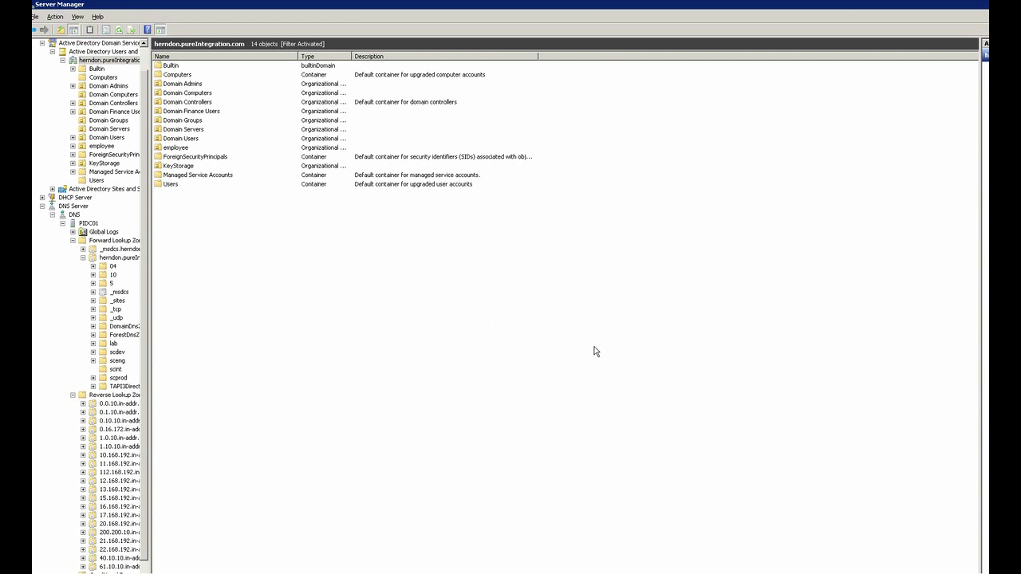
# Switch to Server Manager and find and open SPDB-3FDBFA4D-6 in the Computers container of herndon.pureIntegration.com.
pyautogui.click(102, 77)
pyautogui.moveTo(975, 210); pyautogui.dragTo(975, 413)
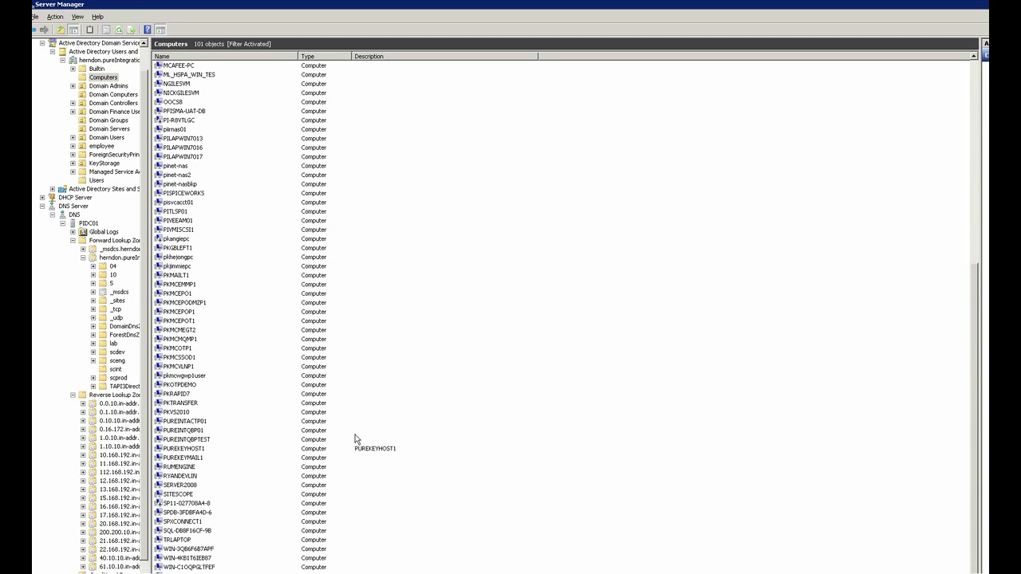
pyautogui.click(183, 514)
pyautogui.doubleClick(182, 515)
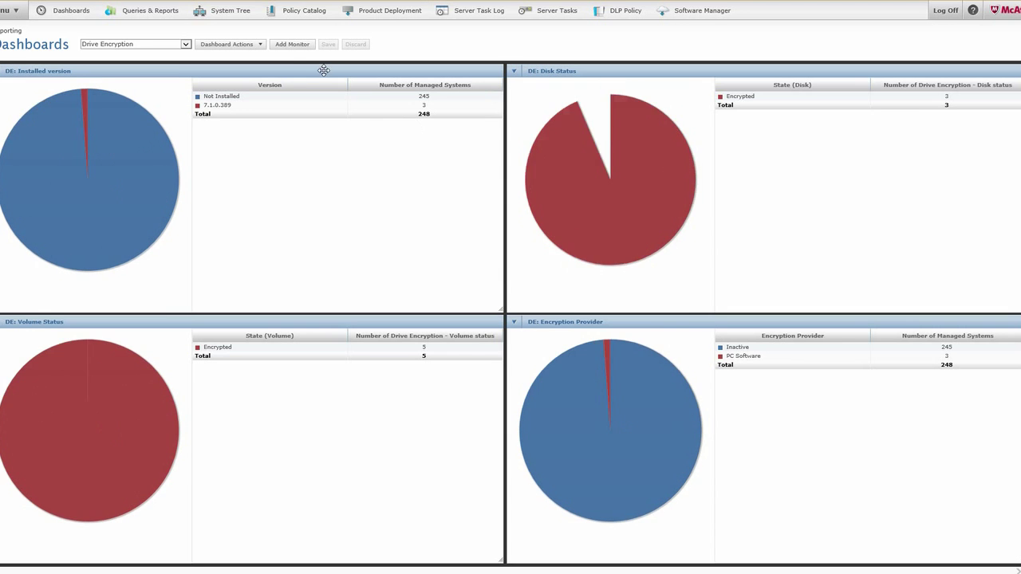
# Switch to the McAfee console, open SPDB-3FDBFA4D-6 from the System Tree, and examine its DNS name, memory and installed products.
pyautogui.click(236, 16)
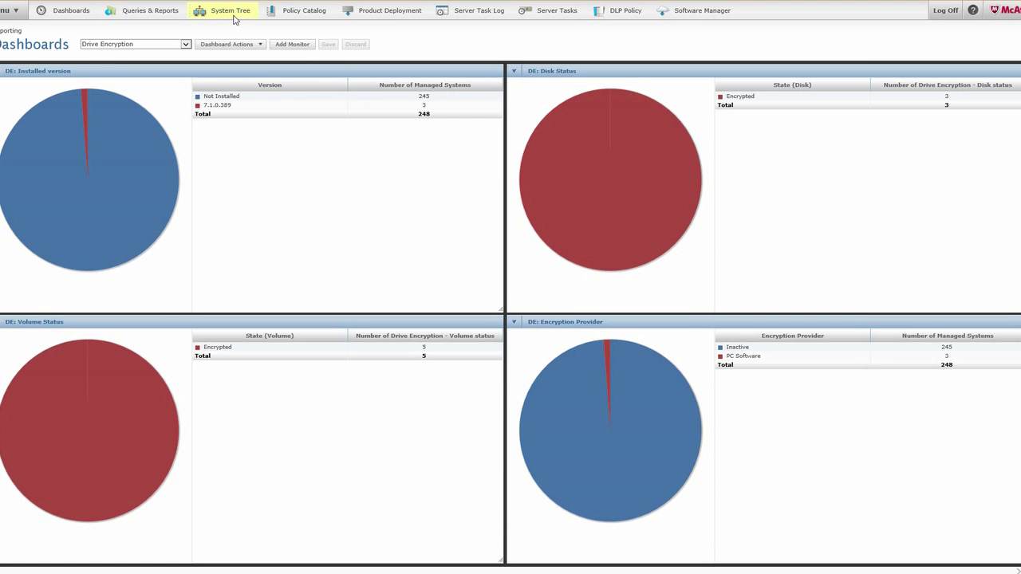
pyautogui.click(162, 126)
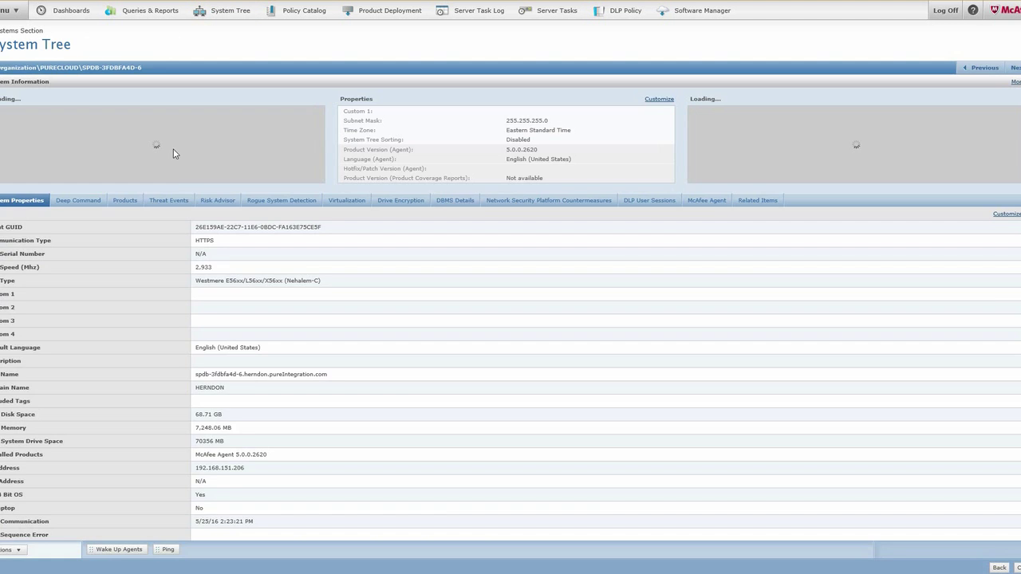
pyautogui.moveTo(195, 374); pyautogui.dragTo(237, 374)
pyautogui.moveTo(196, 428); pyautogui.dragTo(267, 455)
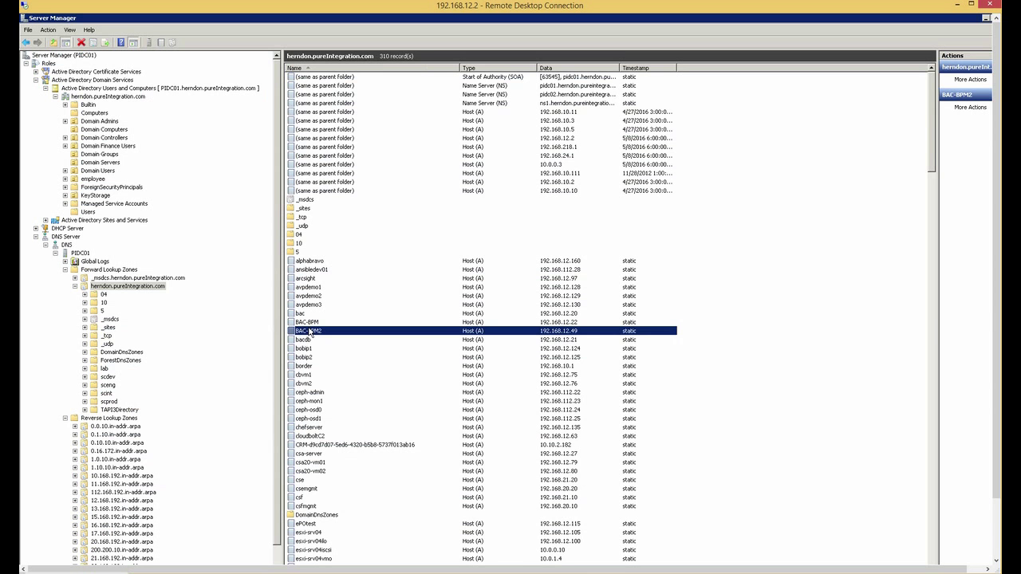
# Switch to Server Manager's DNS records and find and open the SPDB-3fdbfa4d-6 host record in the herndon.pureIntegration.com zone.
pyautogui.press('s')
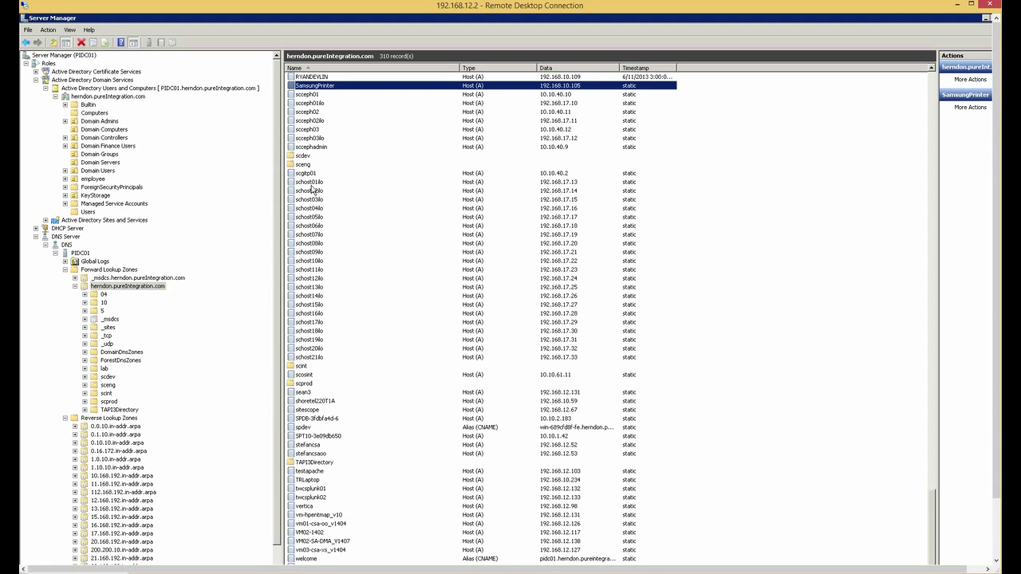
pyautogui.click(317, 419)
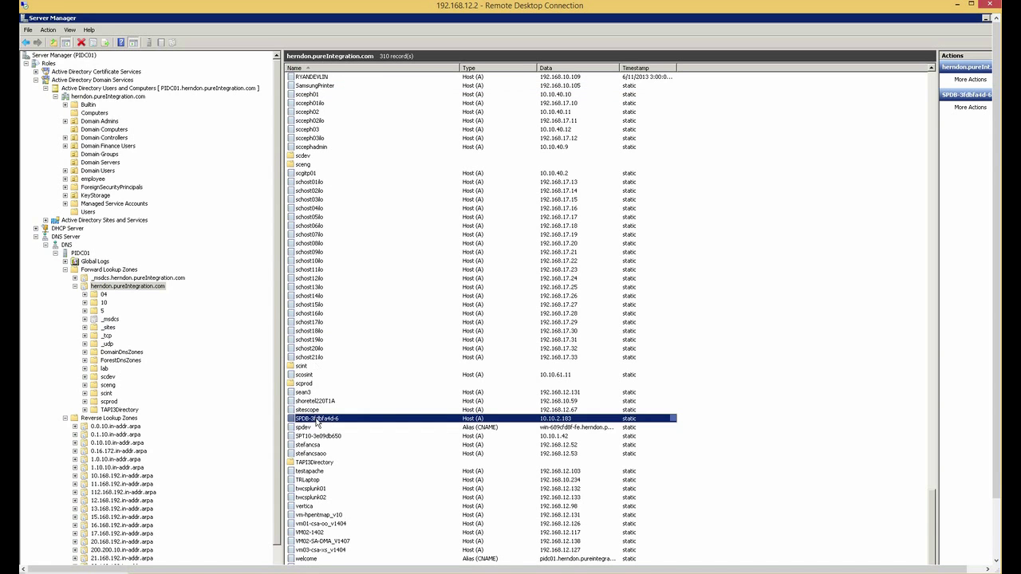
pyautogui.doubleClick(317, 420)
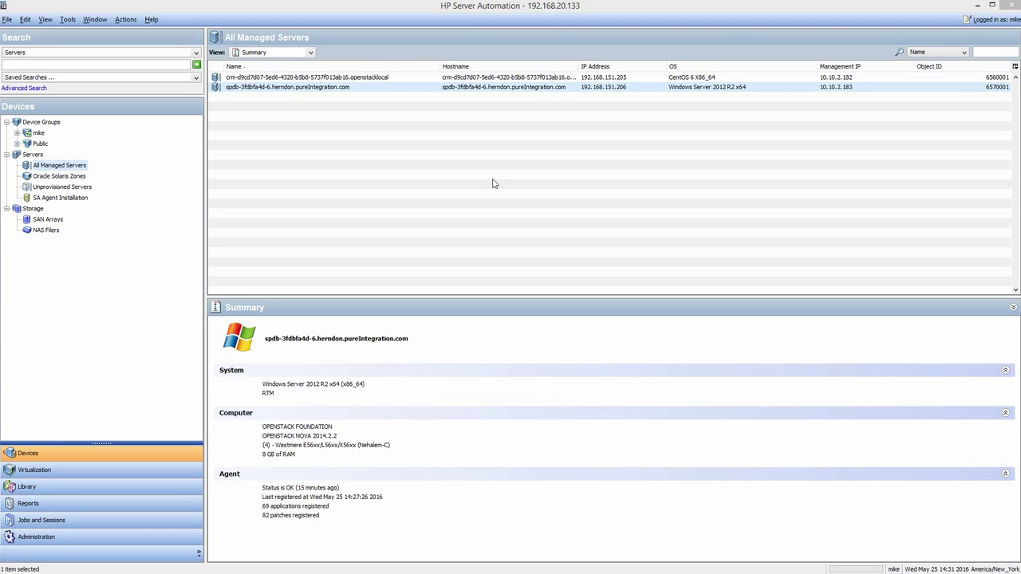
# Switch to HP Server Automation, open the in-progress Remediate Policies job from the job logs, and check its status, server and policy.
pyautogui.click(297, 137)
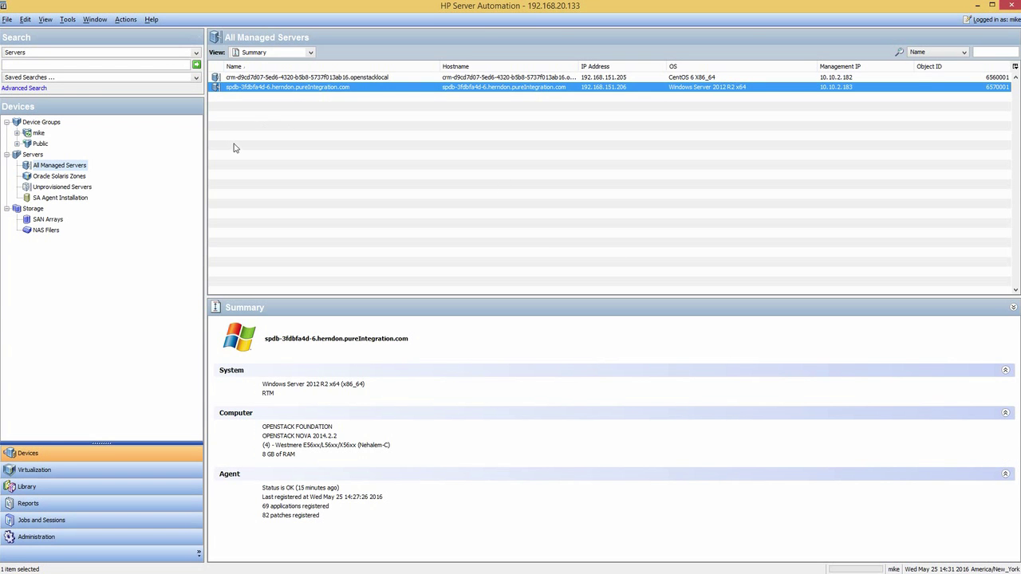
pyautogui.click(57, 521)
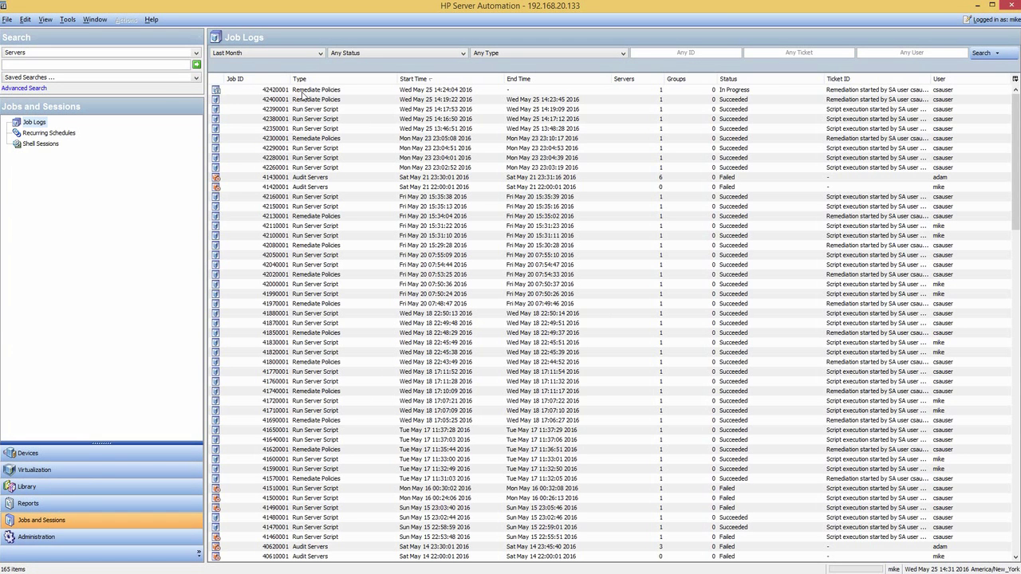
pyautogui.click(303, 92)
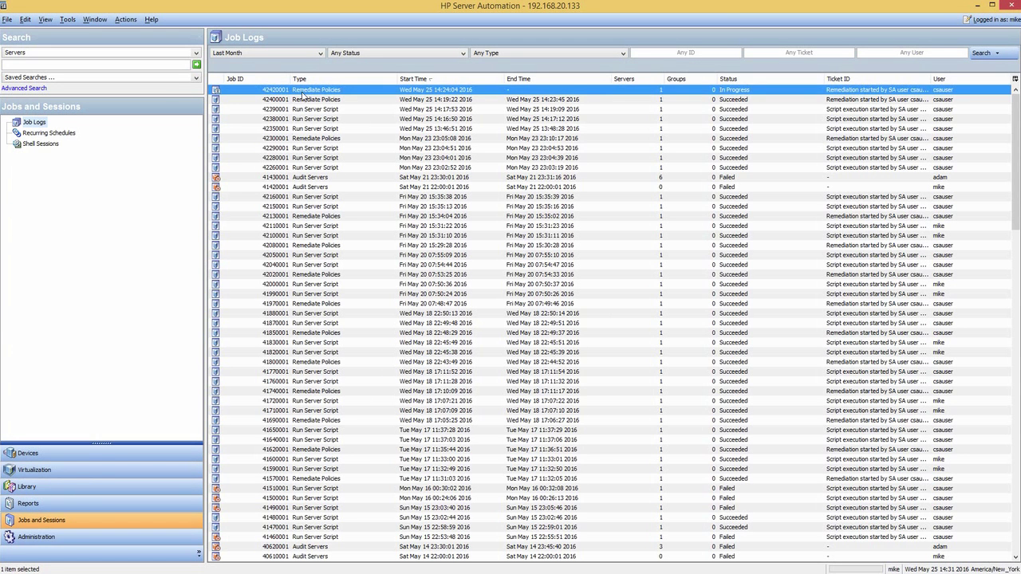
pyautogui.doubleClick(736, 94)
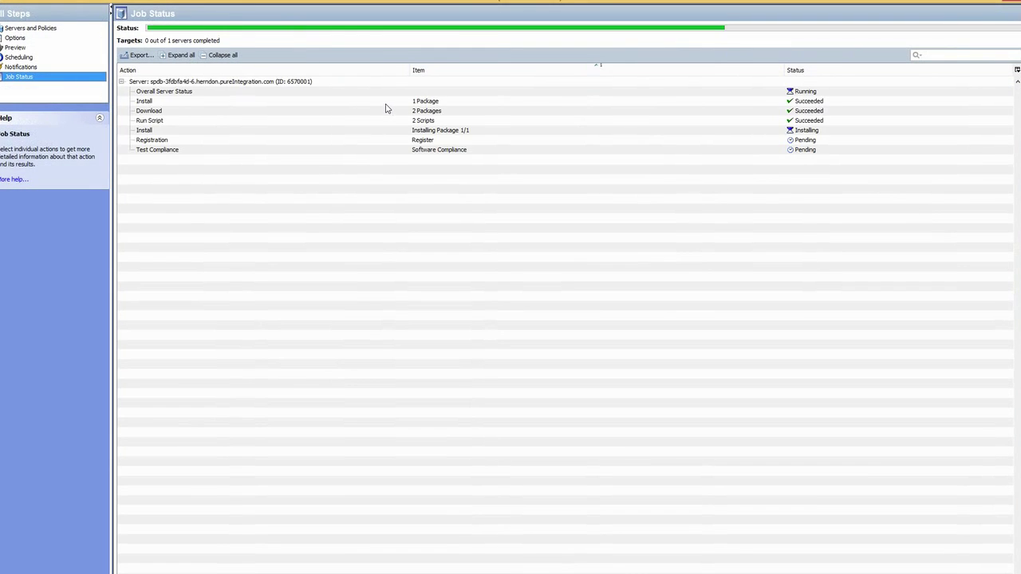
pyautogui.click(46, 30)
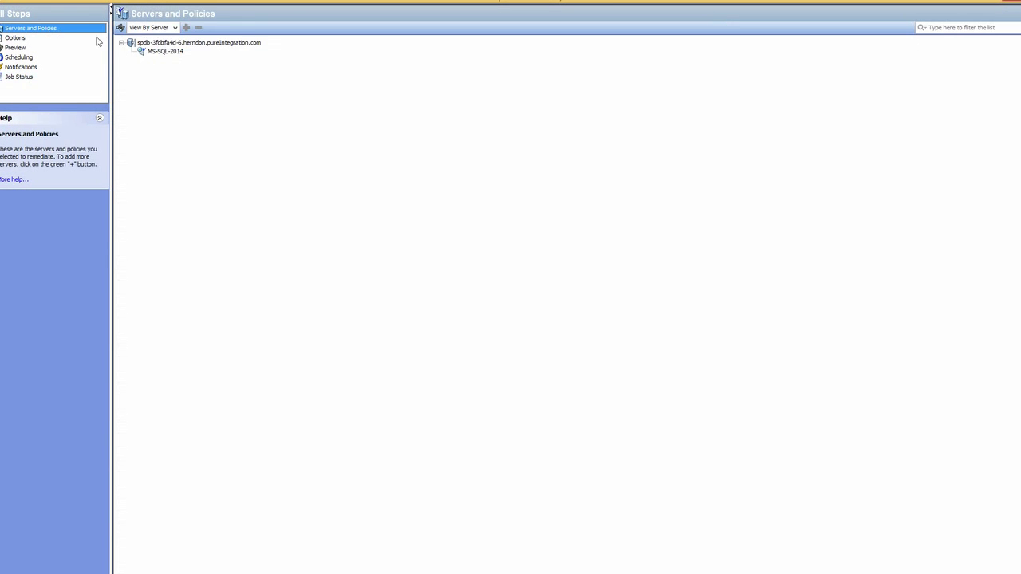
pyautogui.click(157, 53)
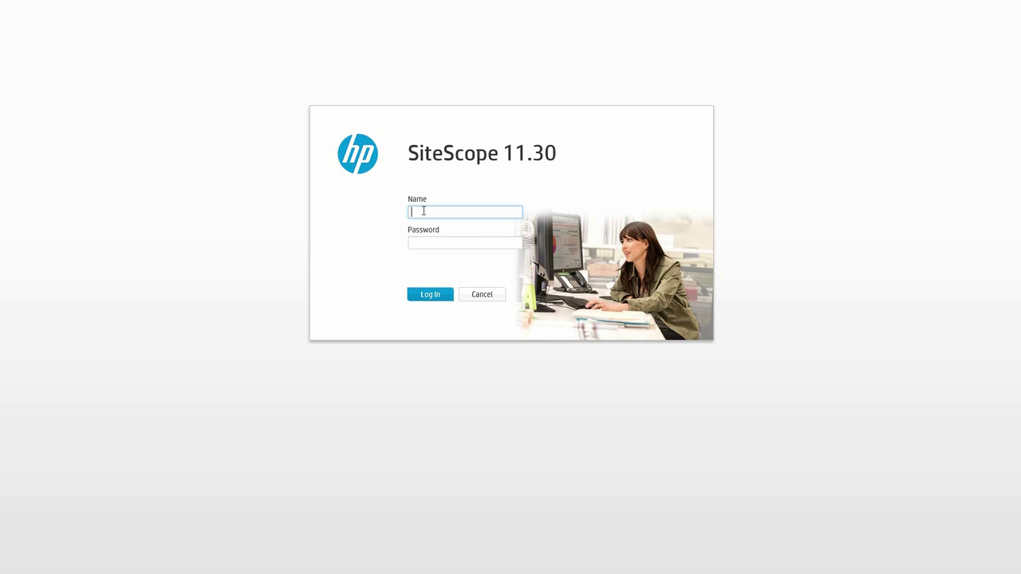
# Switch to SiteScope, log in with the account name and password, and expand the SPDB server's monitor group under WindowsInstances.
pyautogui.write('•')
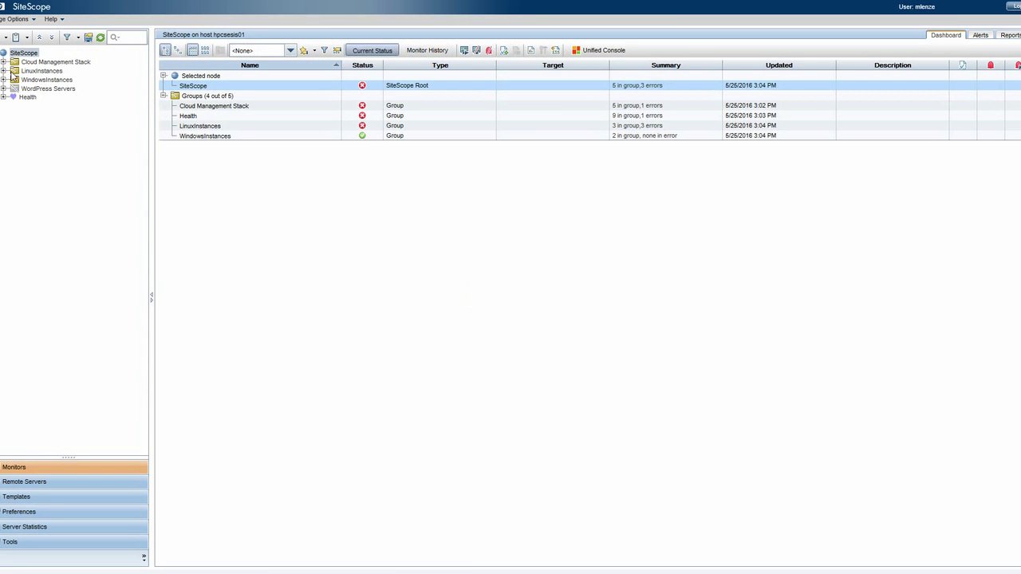
pyautogui.click(4, 79)
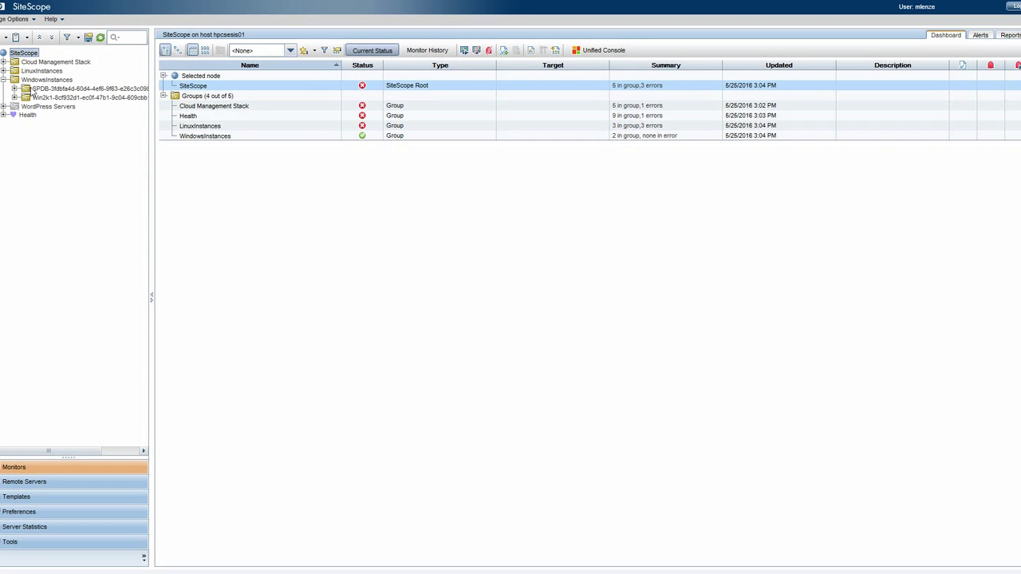
pyautogui.click(30, 89)
pyautogui.click(15, 89)
pyautogui.click(37, 97)
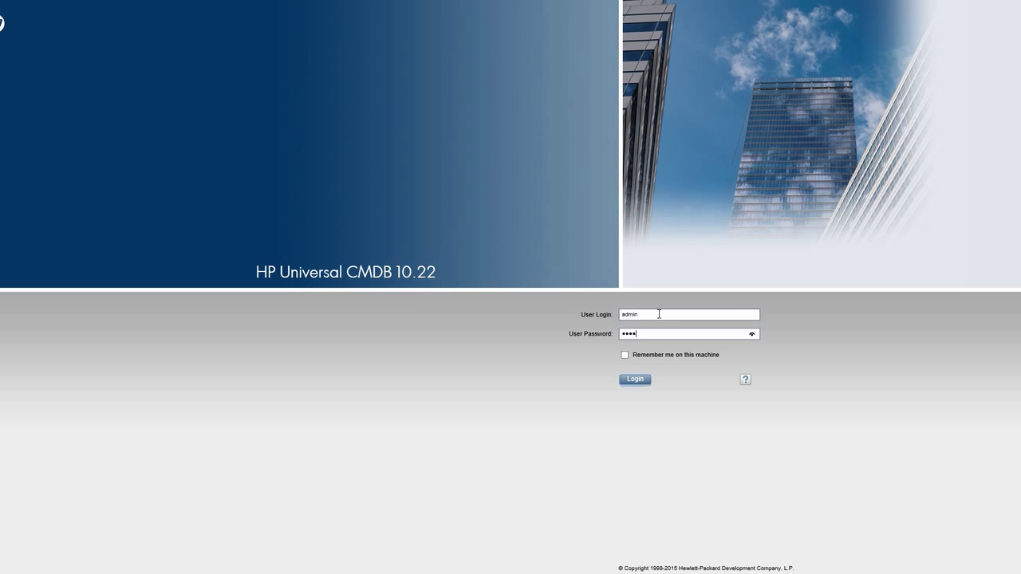
# Switch to HP Universal CMDB, log in, and search the configuration items for 192.168.151.206.
pyautogui.press('Return')
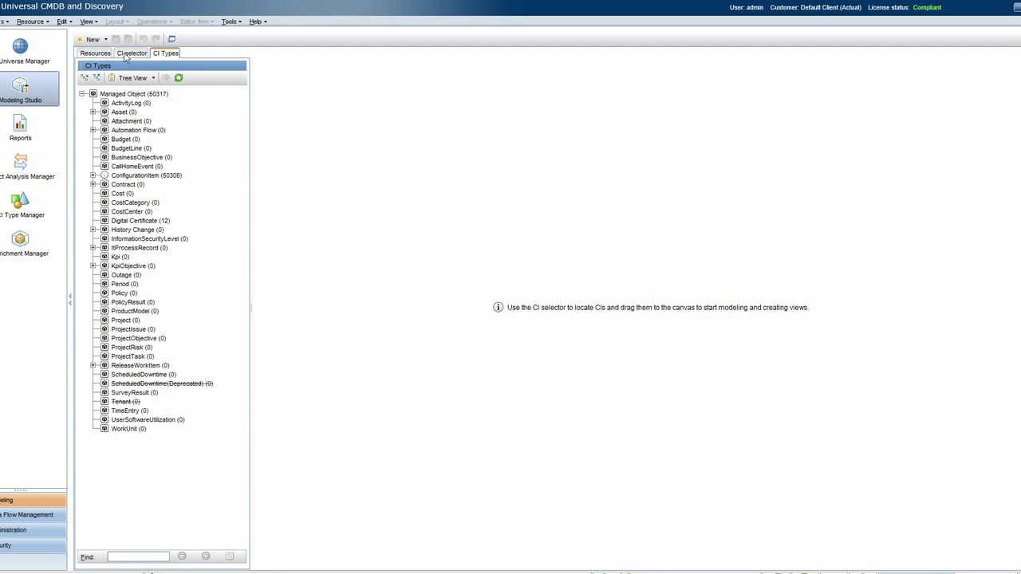
pyautogui.click(127, 54)
pyautogui.write('192.168.151.206')
pyautogui.press('Return')
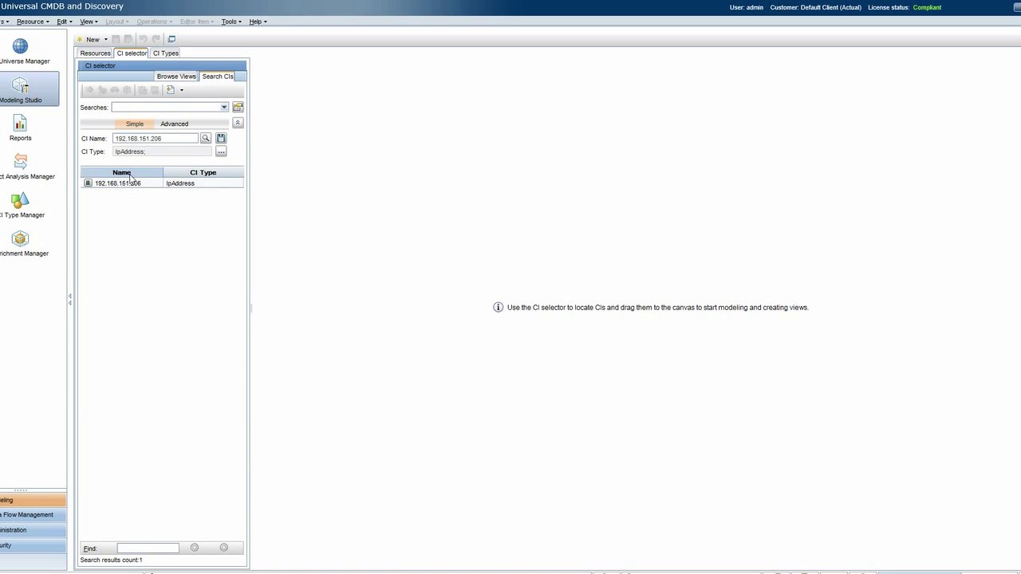
# Get the related CIs of 192.168.151.206, filter them to Interface, IpSubnet and Windows, and select the spdb-3fdbfa4d-6 node in the map.
pyautogui.click(128, 186)
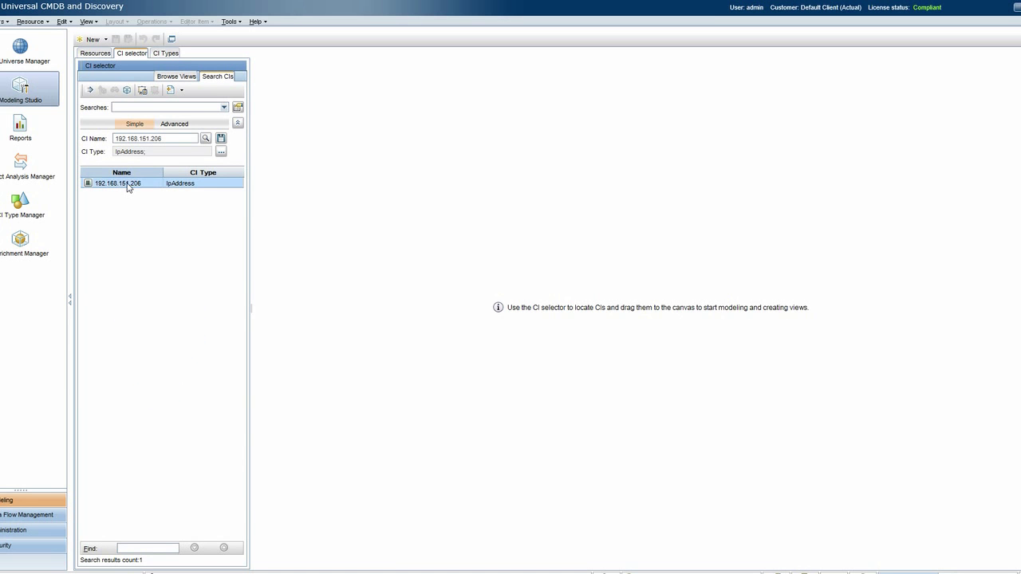
pyautogui.rightClick(128, 186)
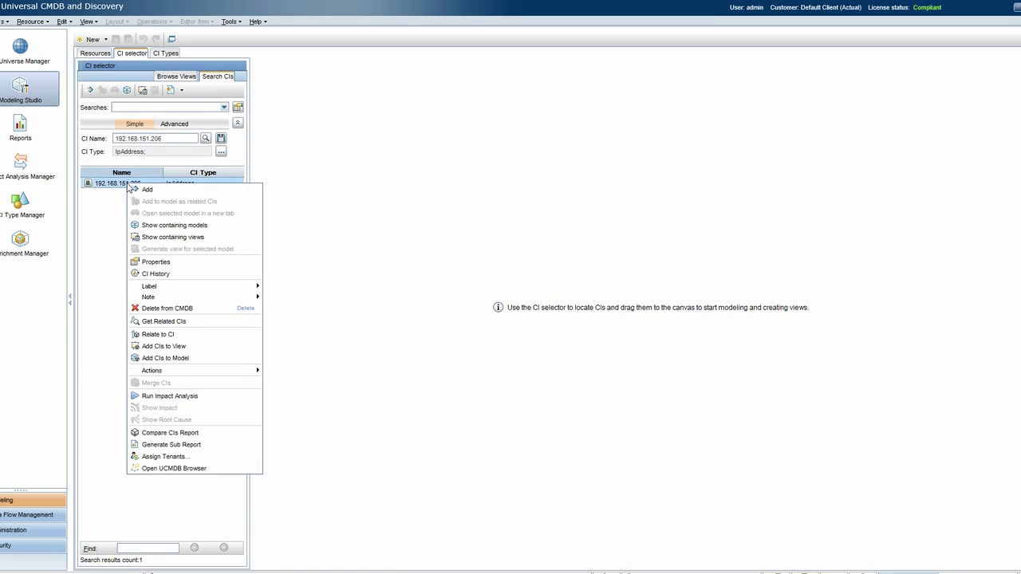
pyautogui.click(165, 320)
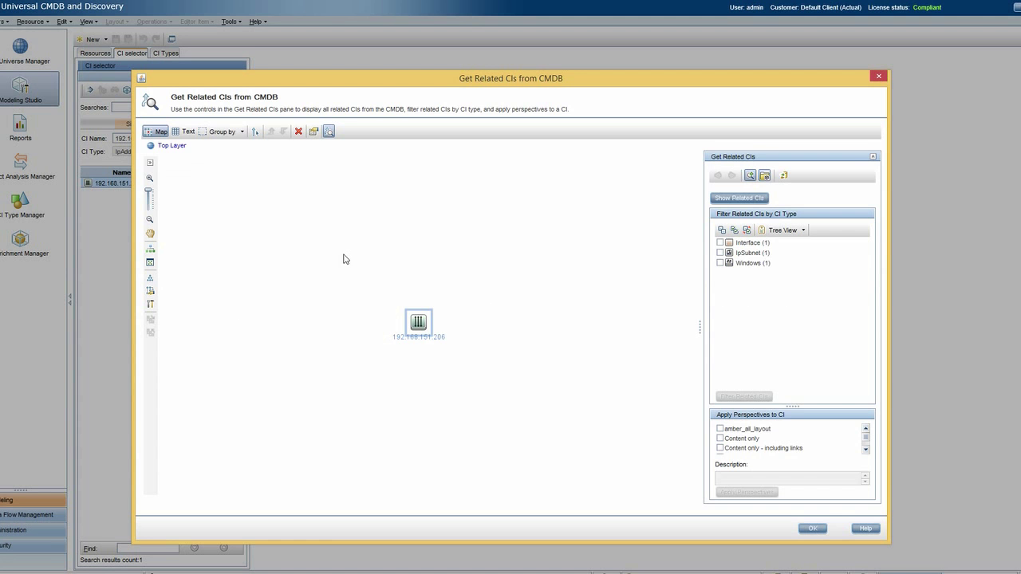
pyautogui.click(721, 263)
pyautogui.click(722, 253)
pyautogui.click(721, 242)
pyautogui.click(764, 398)
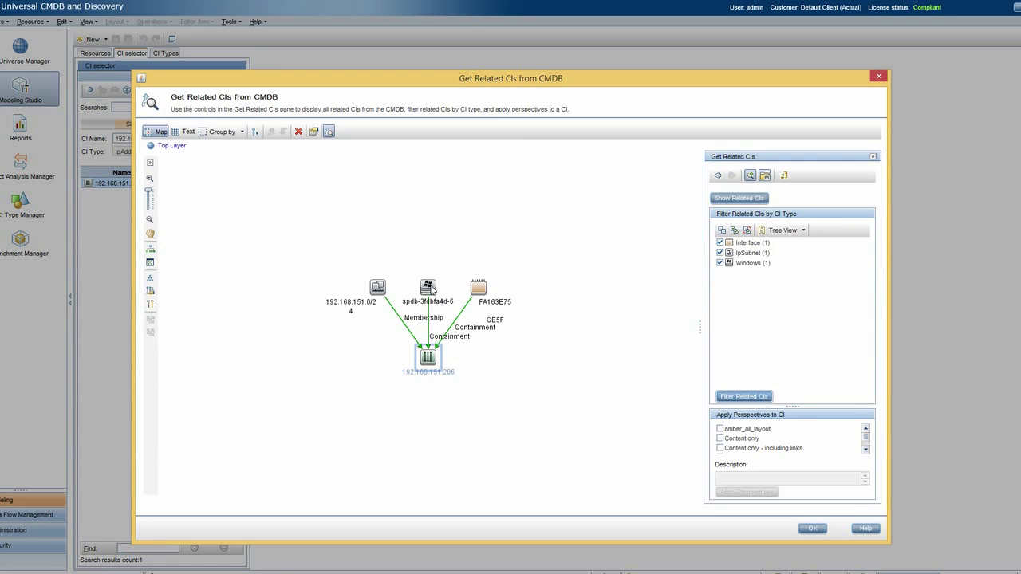
pyautogui.click(438, 287)
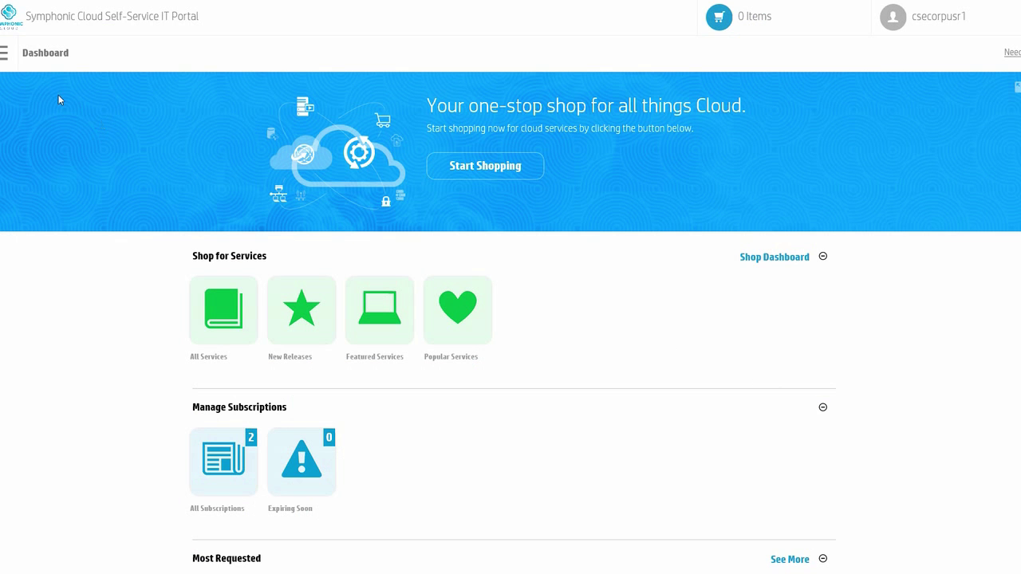
# Switch to the cloud self-service portal and open the subscriptions list to check the Marketing Sharepoint Site subscription.
pyautogui.click(5, 54)
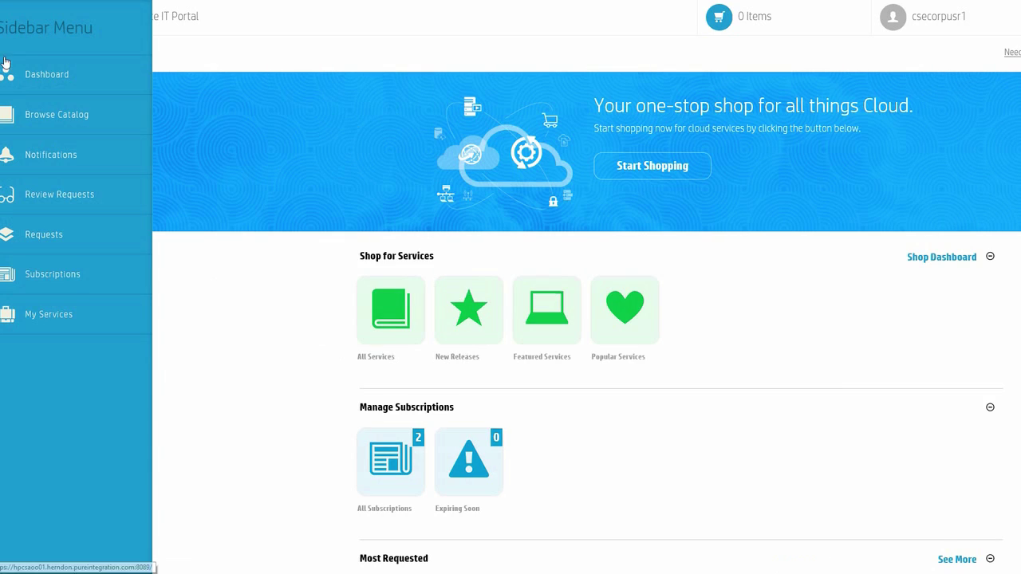
pyautogui.click(68, 271)
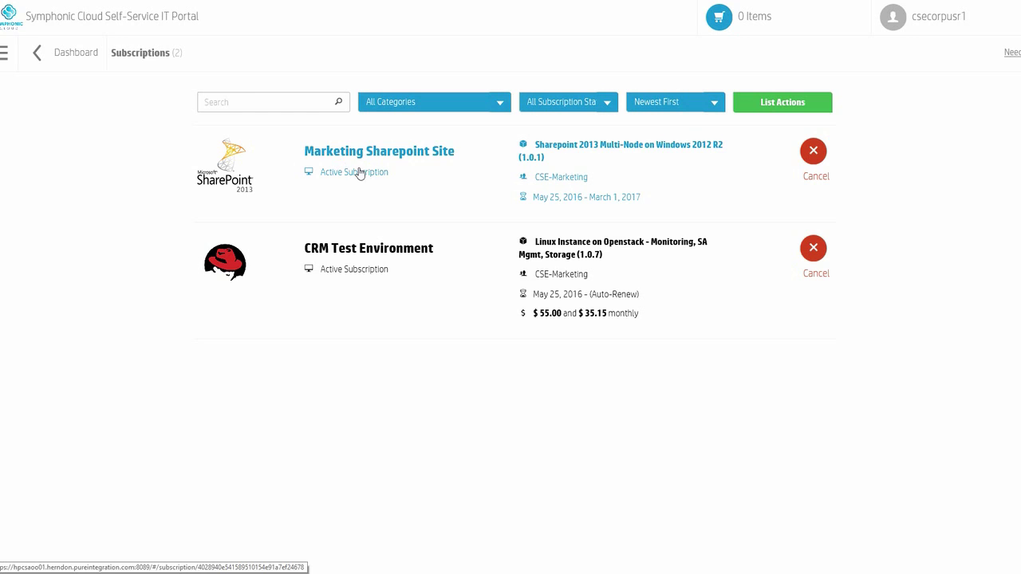
# Switch to the CSA Subscription Completion Details email and examine the SharePoint site URLs and the web and database server details.
pyautogui.hotkey('alt', 'Tab')
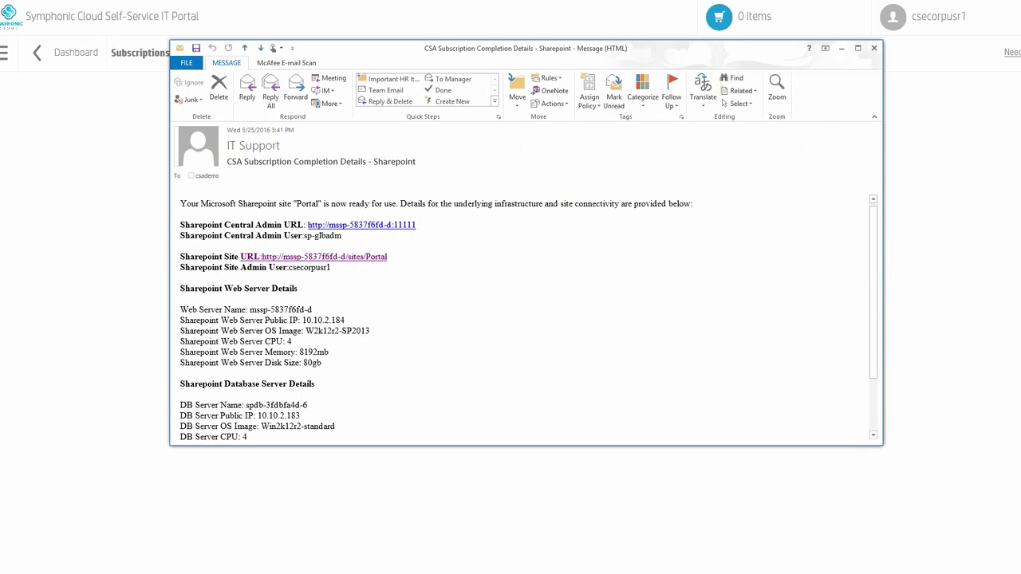
pyautogui.moveTo(182, 204); pyautogui.dragTo(393, 208)
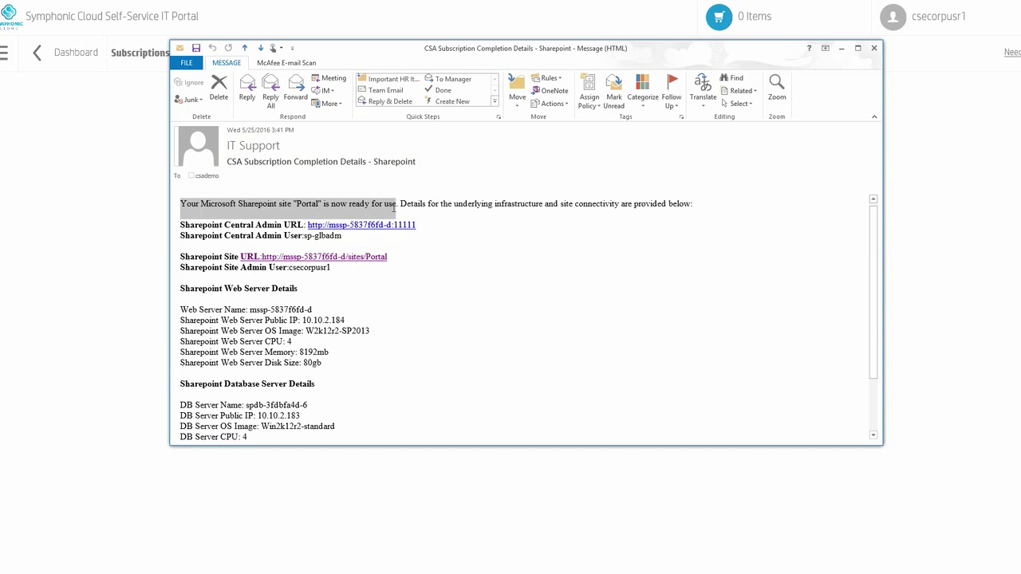
pyautogui.click(488, 268)
pyautogui.scroll(-3, 862, 271)
pyautogui.scroll(-1, 866, 307)
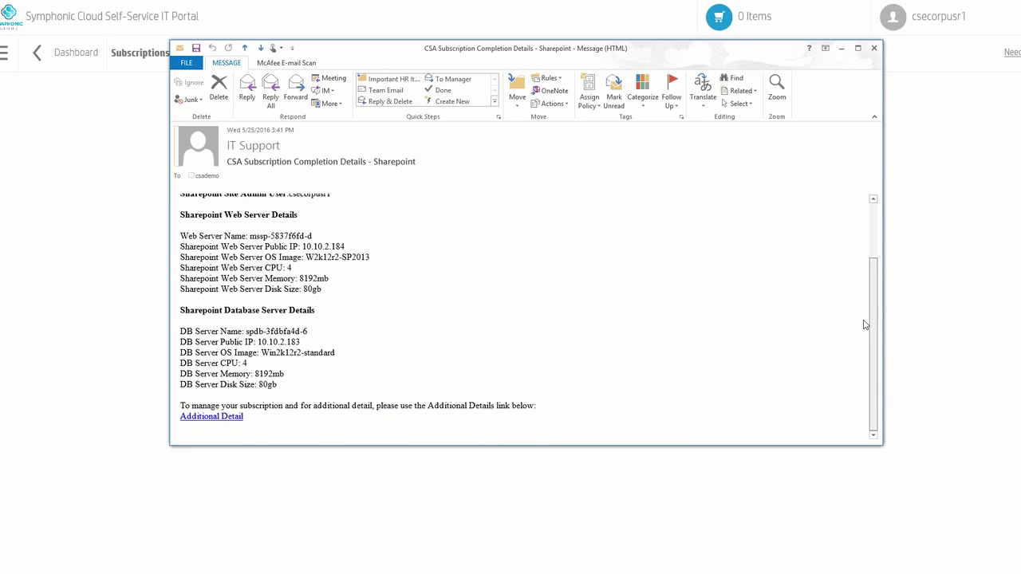
pyautogui.scroll(2, 864, 292)
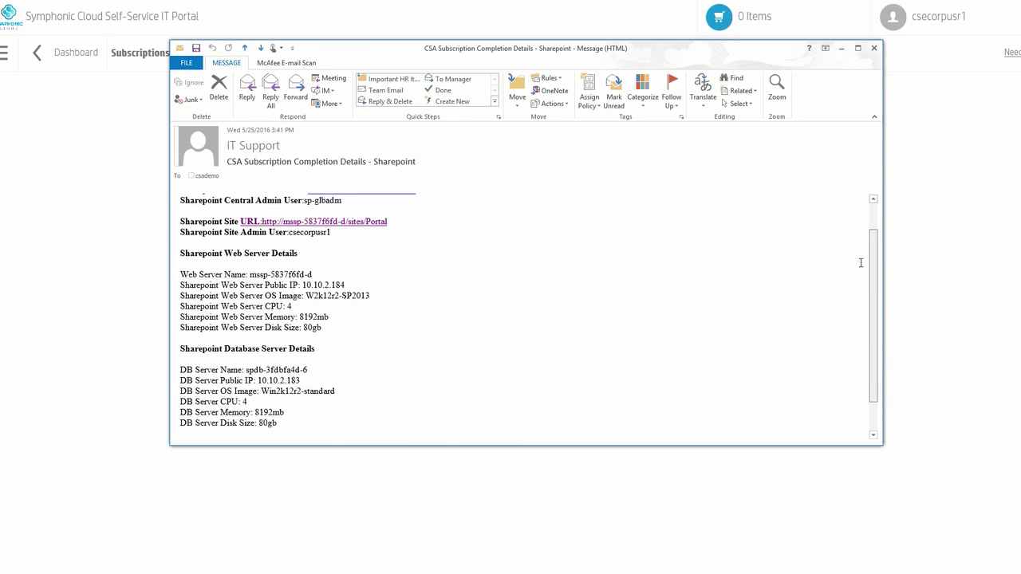
# Switch to HP Universal CMDB, filter the spdb-3fdbfa4d-6 node's related CIs to OpenStack Flavor and OpenStack Image, and close the related CIs view.
pyautogui.click(376, 231)
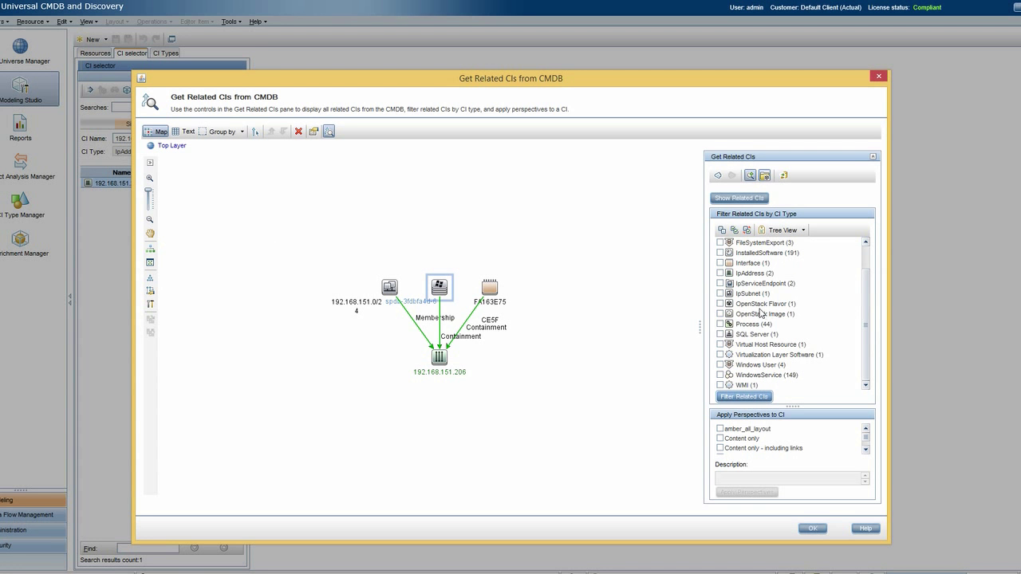
pyautogui.click(737, 398)
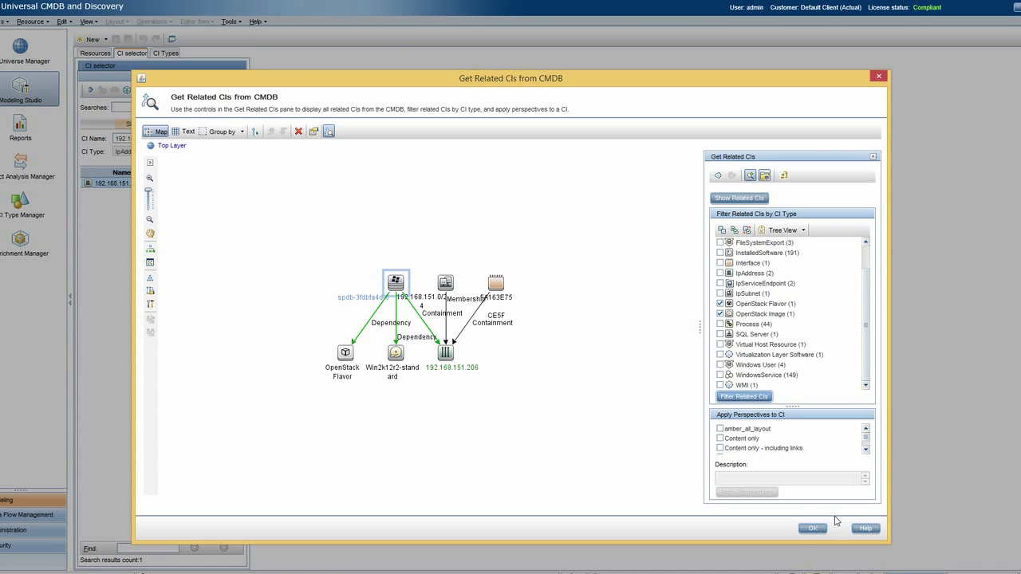
pyautogui.click(813, 529)
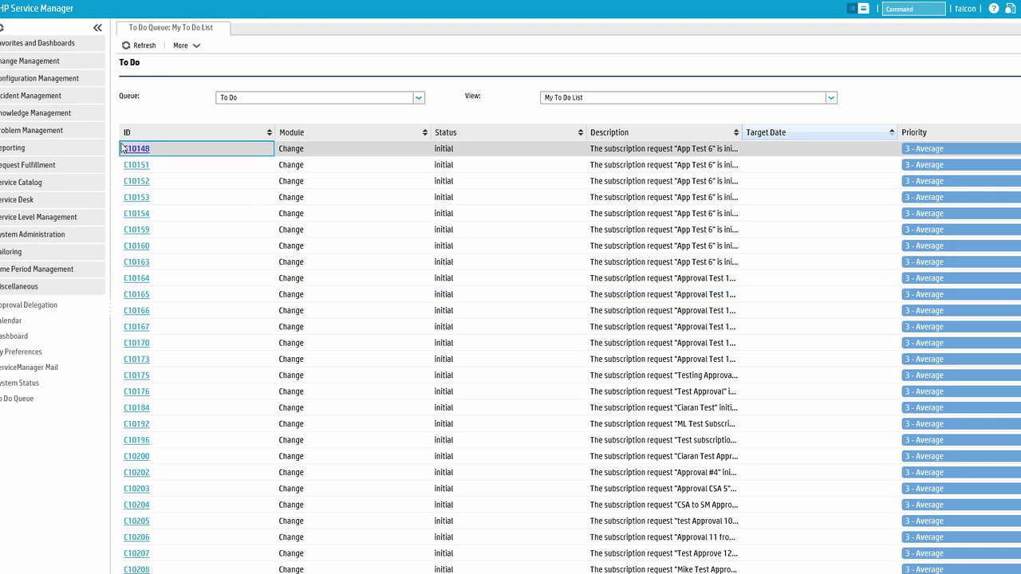
# Switch to HP Service Manager, start a new incident, and enter spdb-3f in the incident form.
pyautogui.click(56, 98)
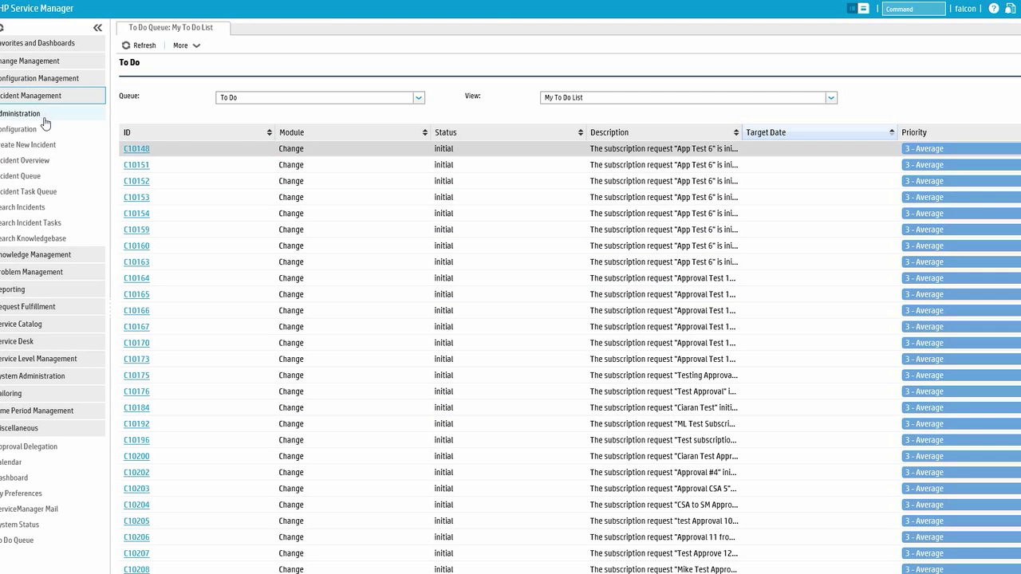
pyautogui.click(44, 145)
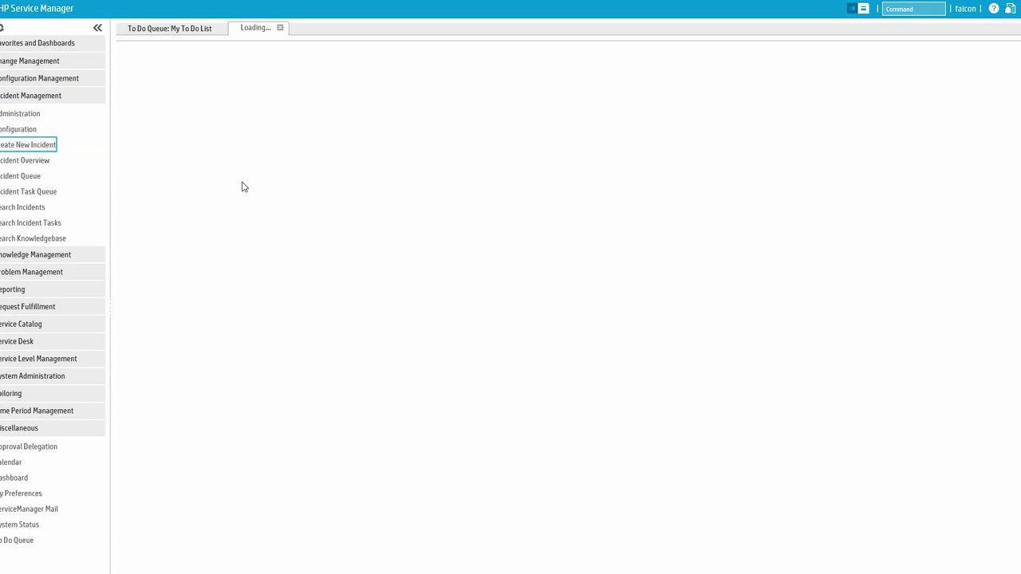
pyautogui.click(318, 260)
pyautogui.write('spdb-3f')
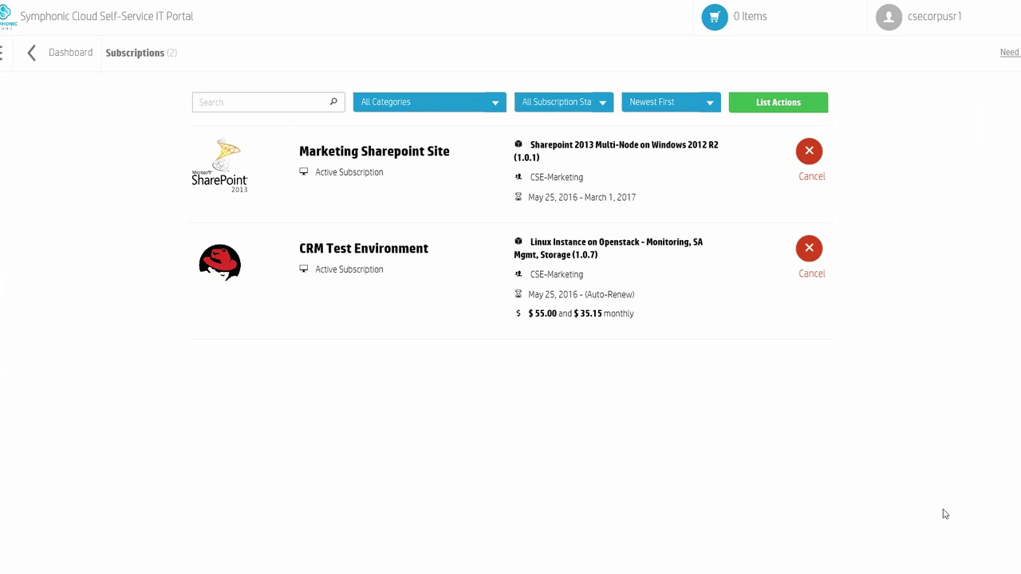
# Switch to the cloud self-service portal, open the Marketing Sharepoint Site subscription's linked service, and examine its service components.
pyautogui.click(380, 156)
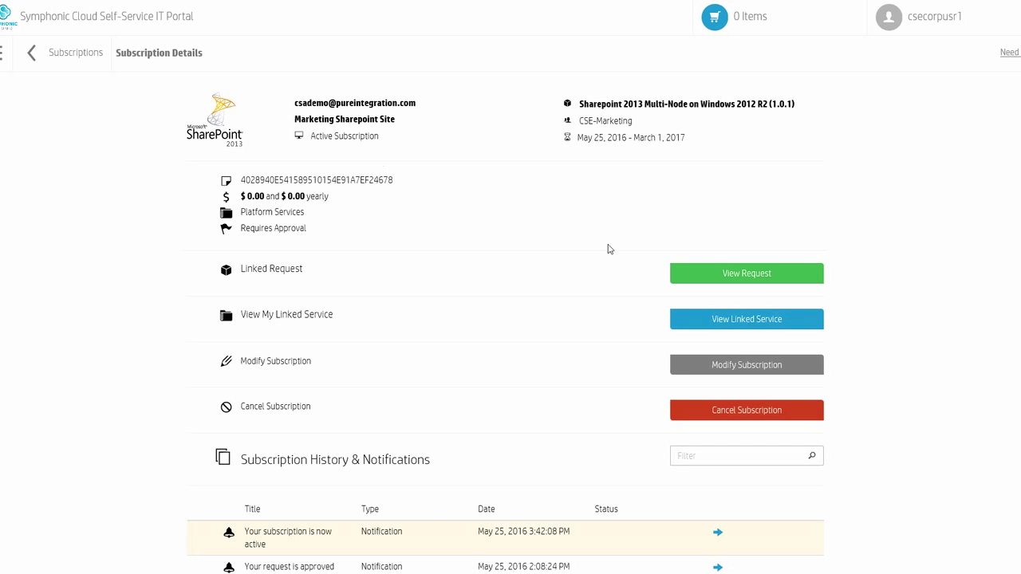
pyautogui.click(738, 323)
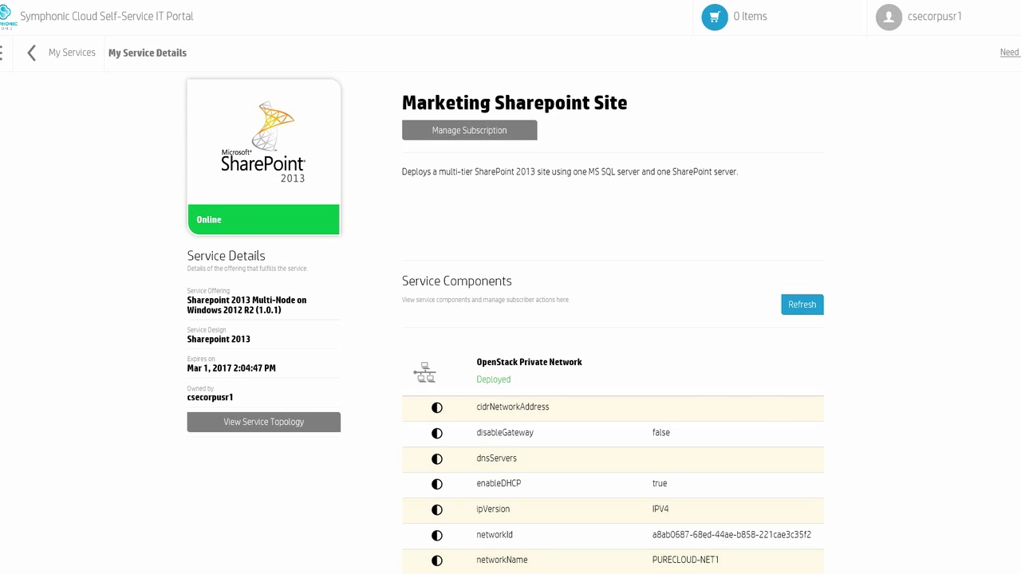
pyautogui.scroll(-20, 613, 319)
pyautogui.scroll(-20, 612, 319)
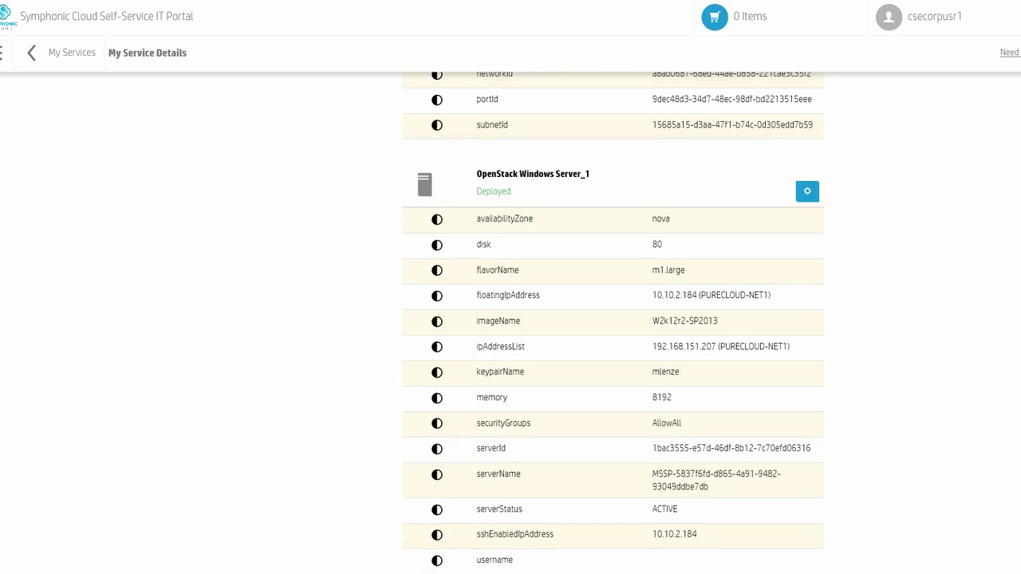
# Check the available server actions for OpenStack Windows Server_1, and examine the remaining components through Install McAfee Agent - Windows_1.
pyautogui.click(807, 182)
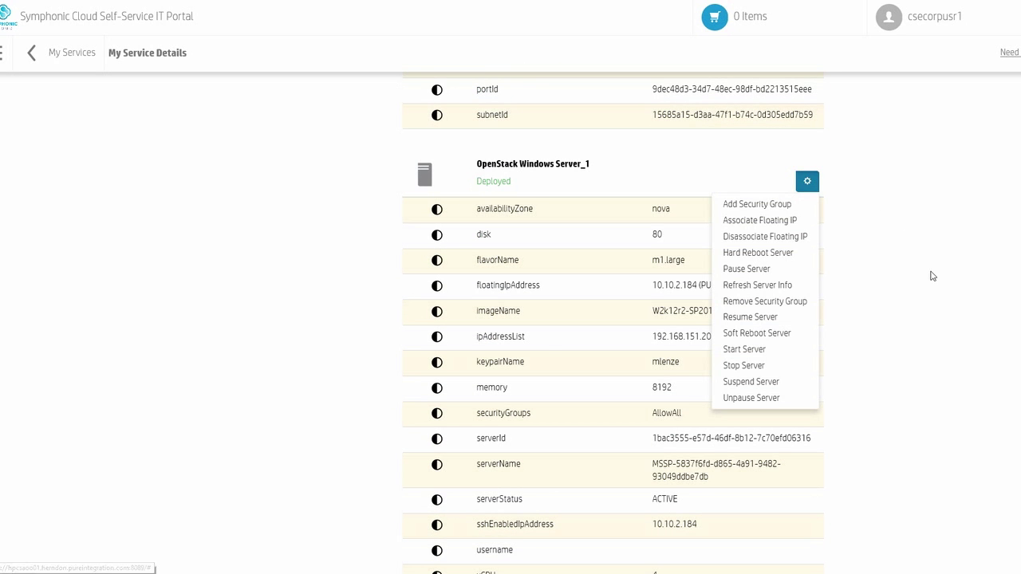
pyautogui.click(960, 278)
pyautogui.scroll(-12, 959, 279)
pyautogui.scroll(-5, 613, 319)
pyautogui.scroll(-6, 613, 319)
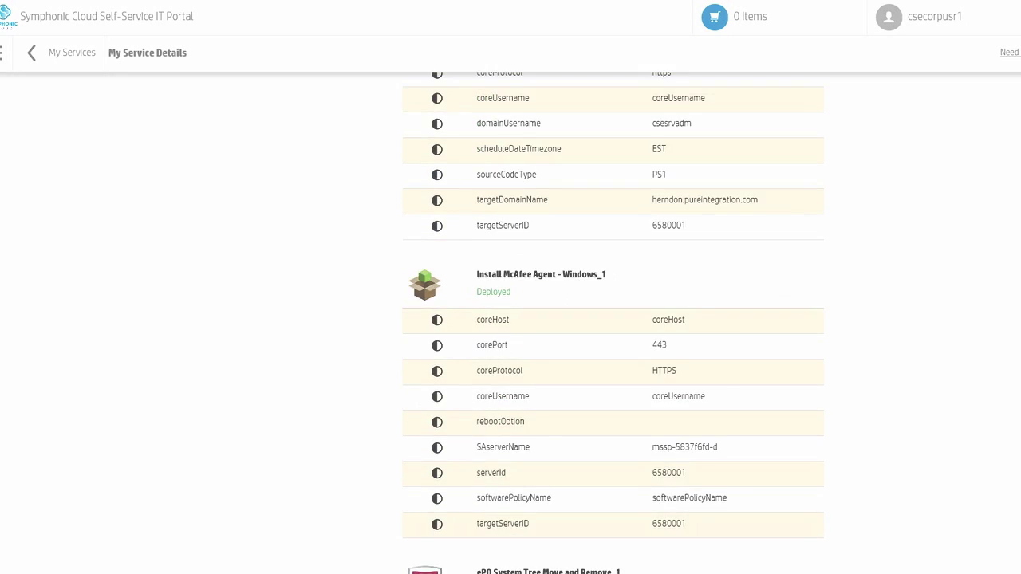